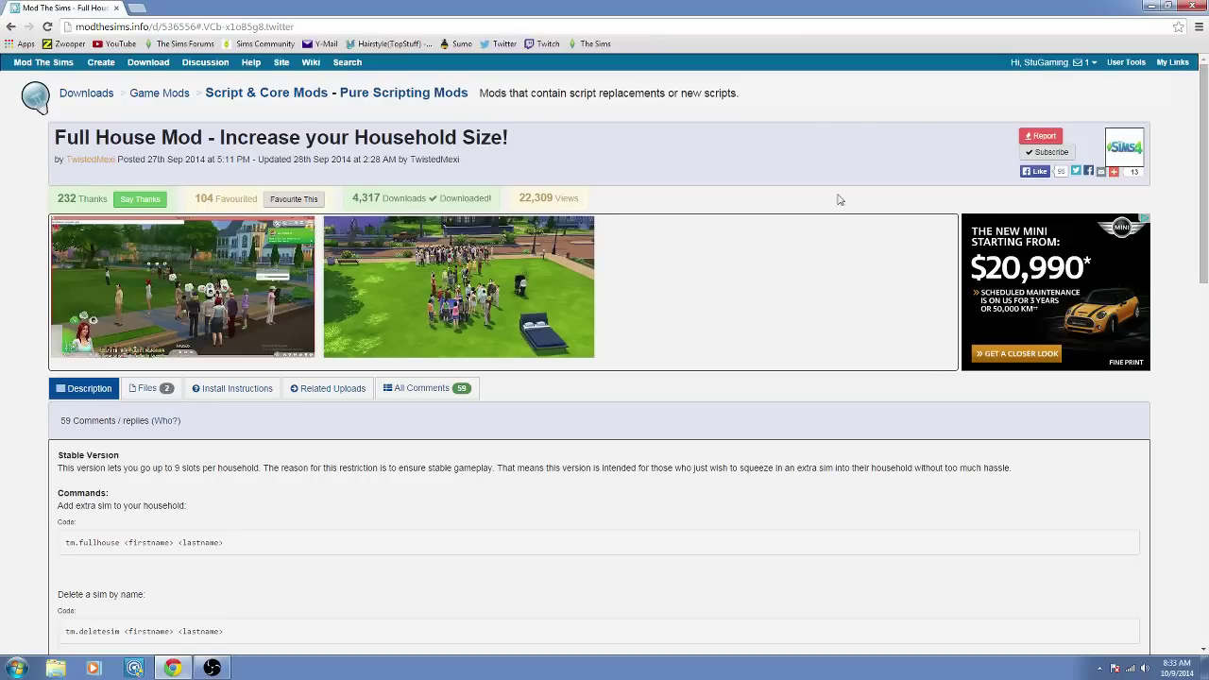
Download both the stable and experimental Full House mod zip files from the Files table
click(148, 389)
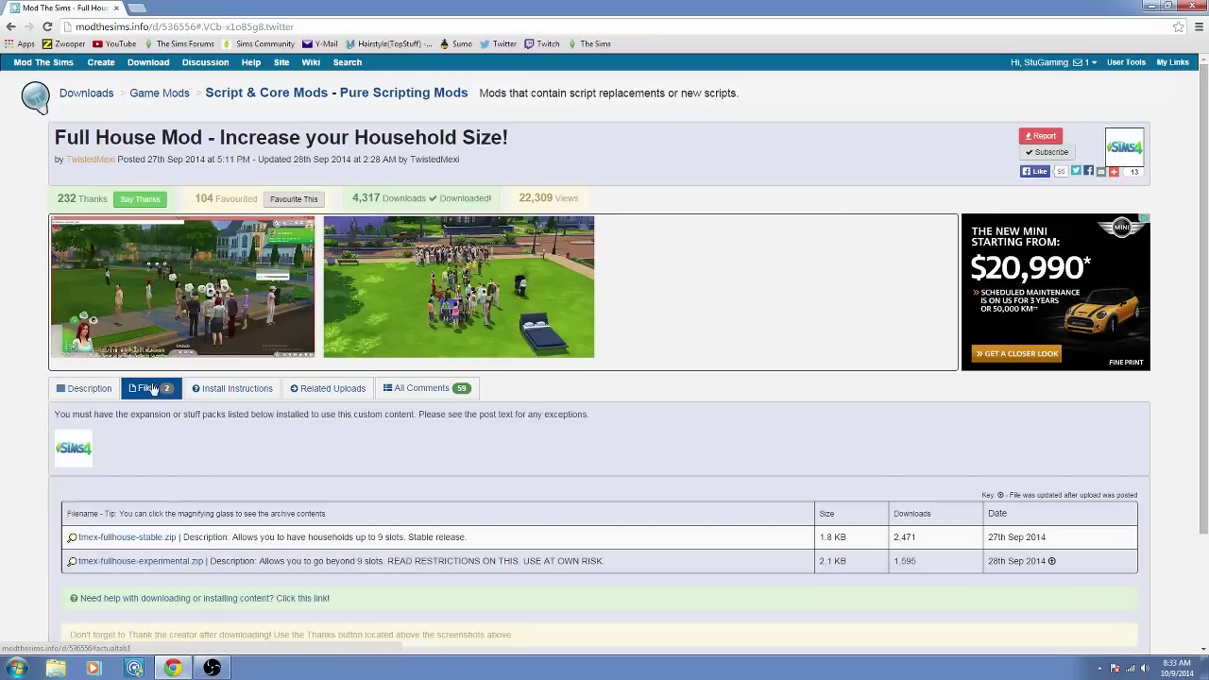
scroll(148, 391, down, 1)
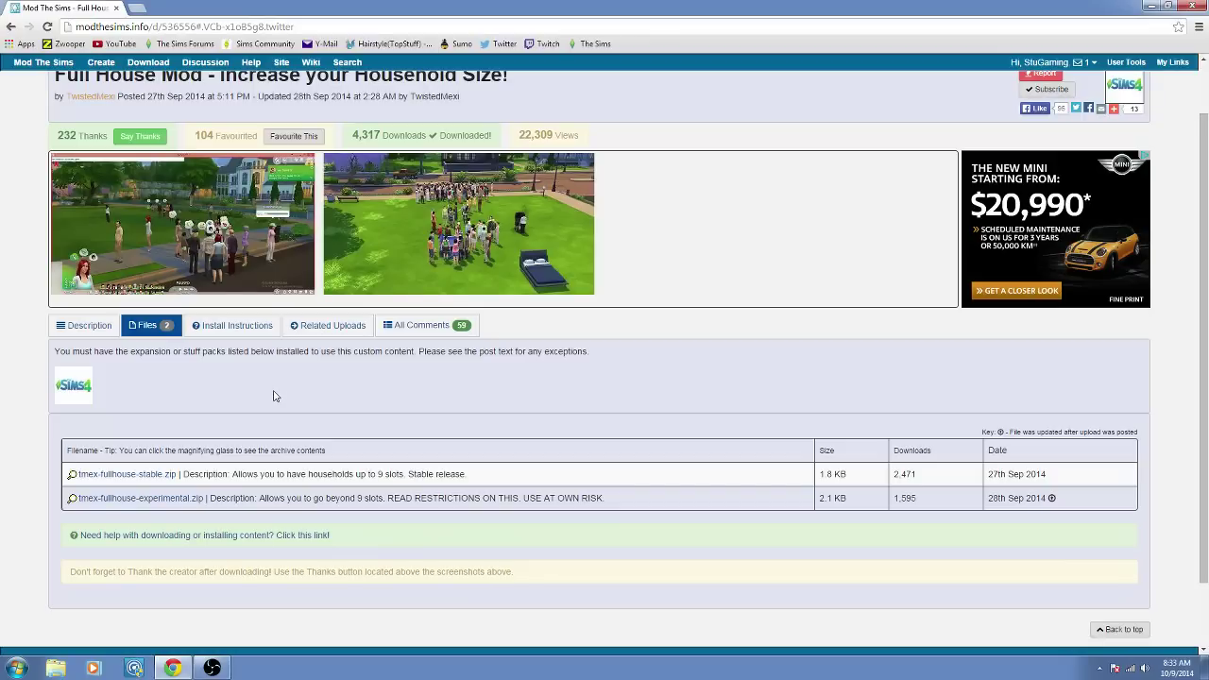
click(94, 332)
click(154, 327)
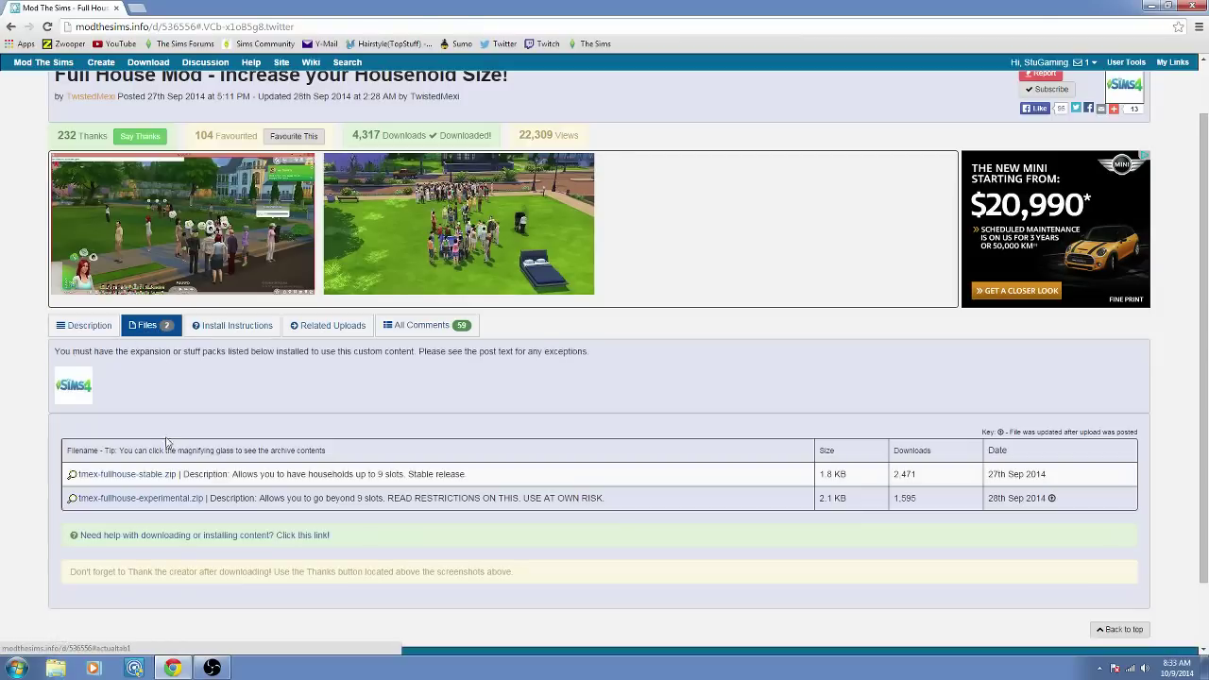
scroll(292, 441, up, 1)
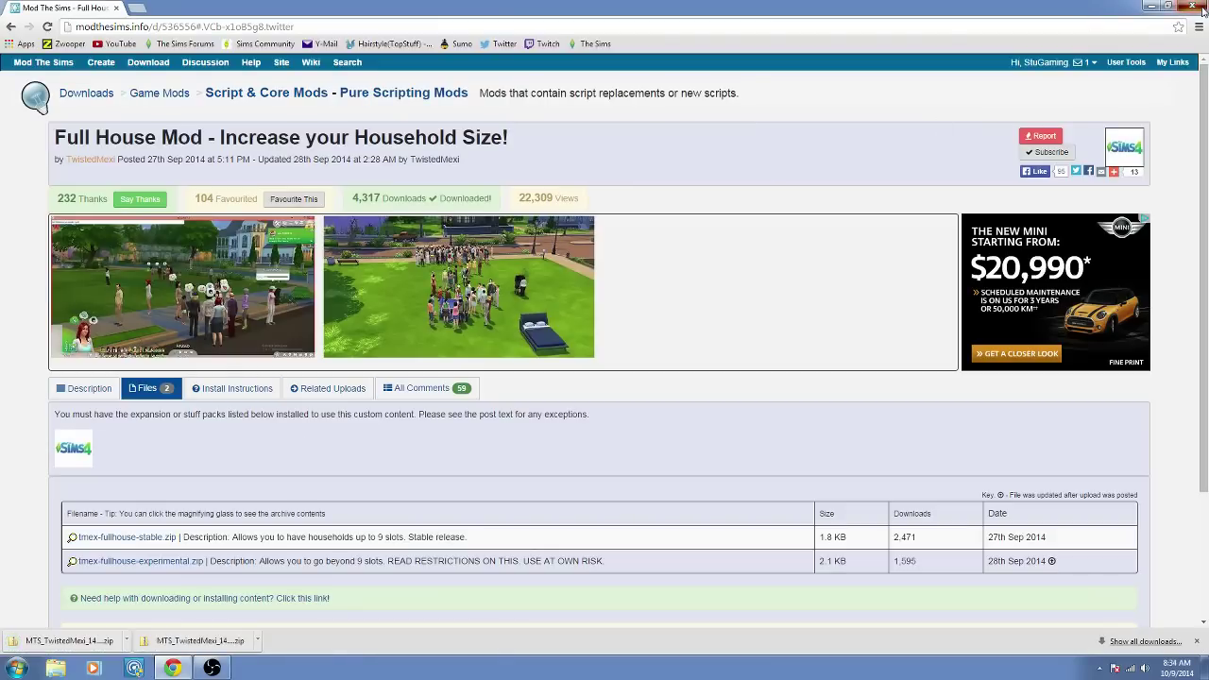
Minimize Chrome and open the Downloads folder maximized in Explorer, selecting the stable Full House zip
click(1202, 9)
click(55, 667)
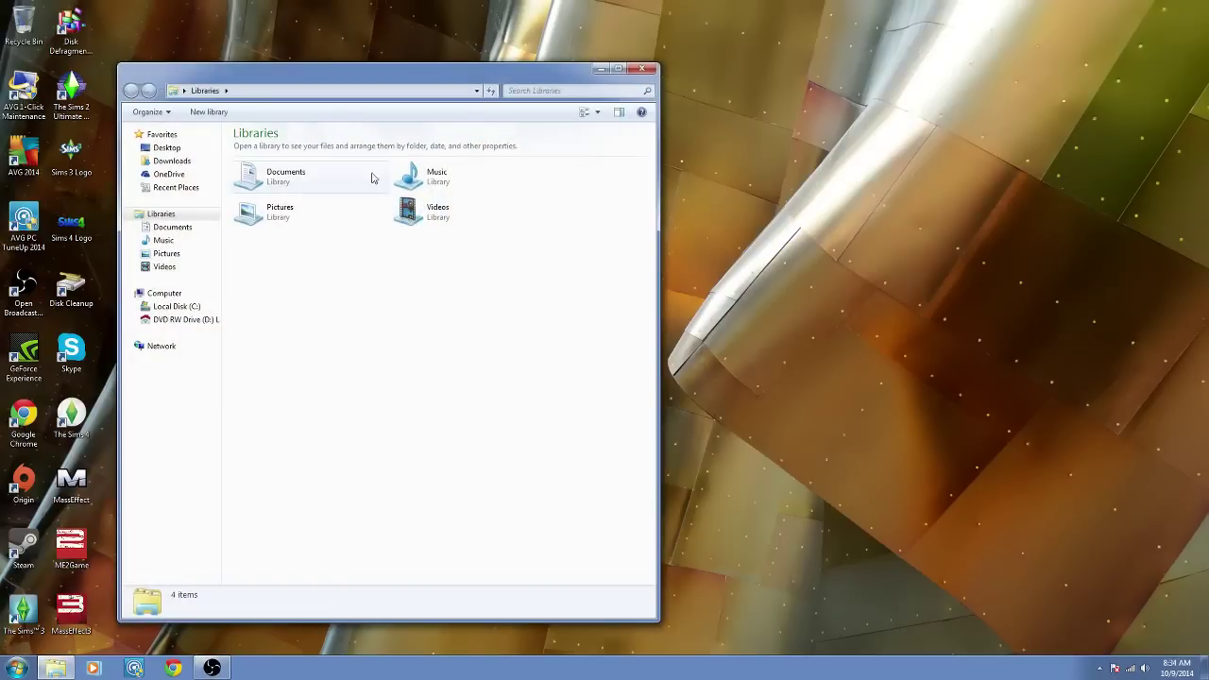
click(168, 162)
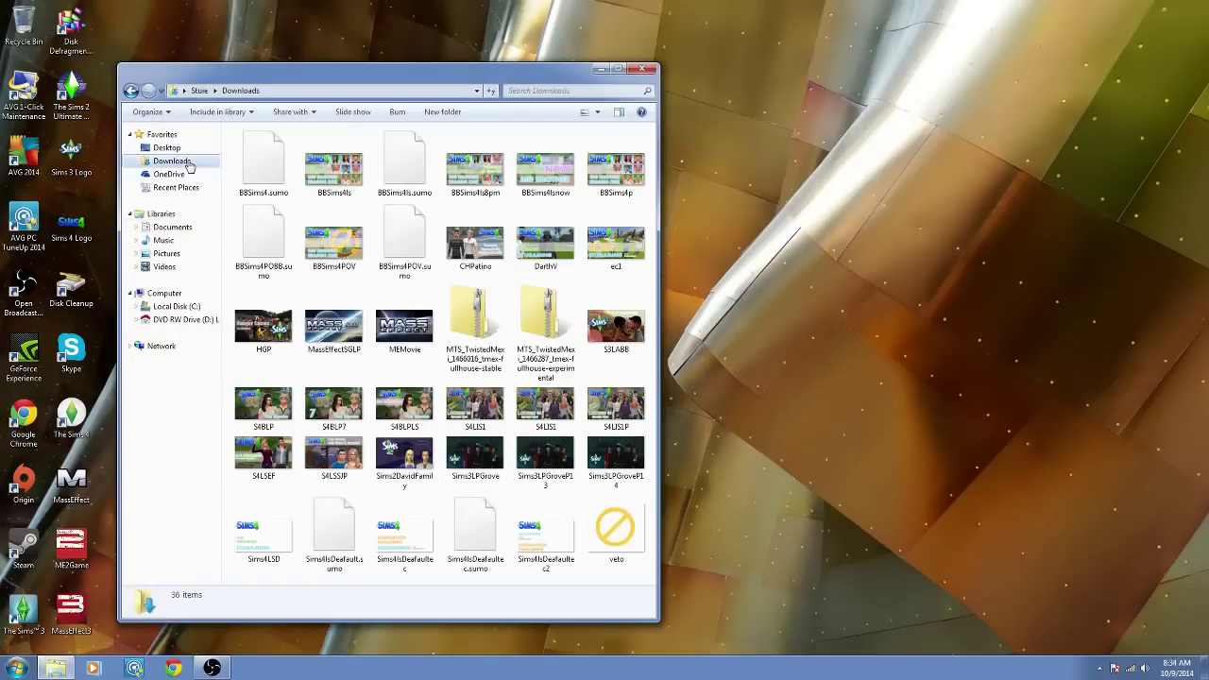
click(621, 69)
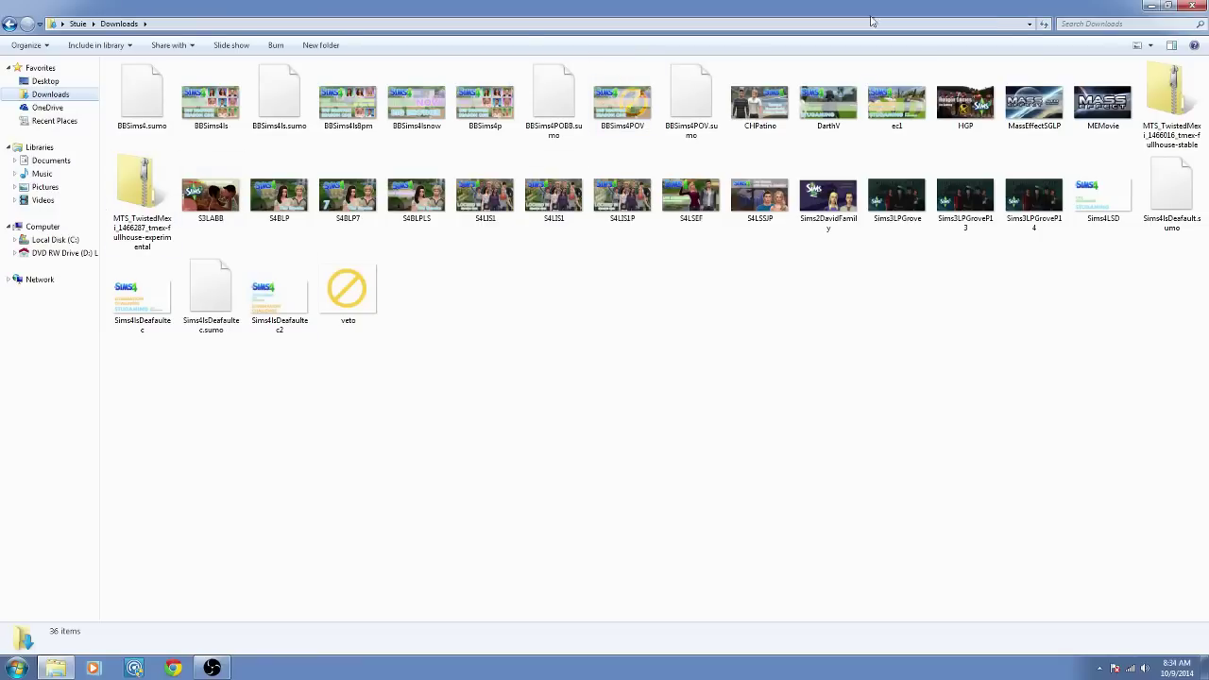
drag(1192, 90, 262, 171)
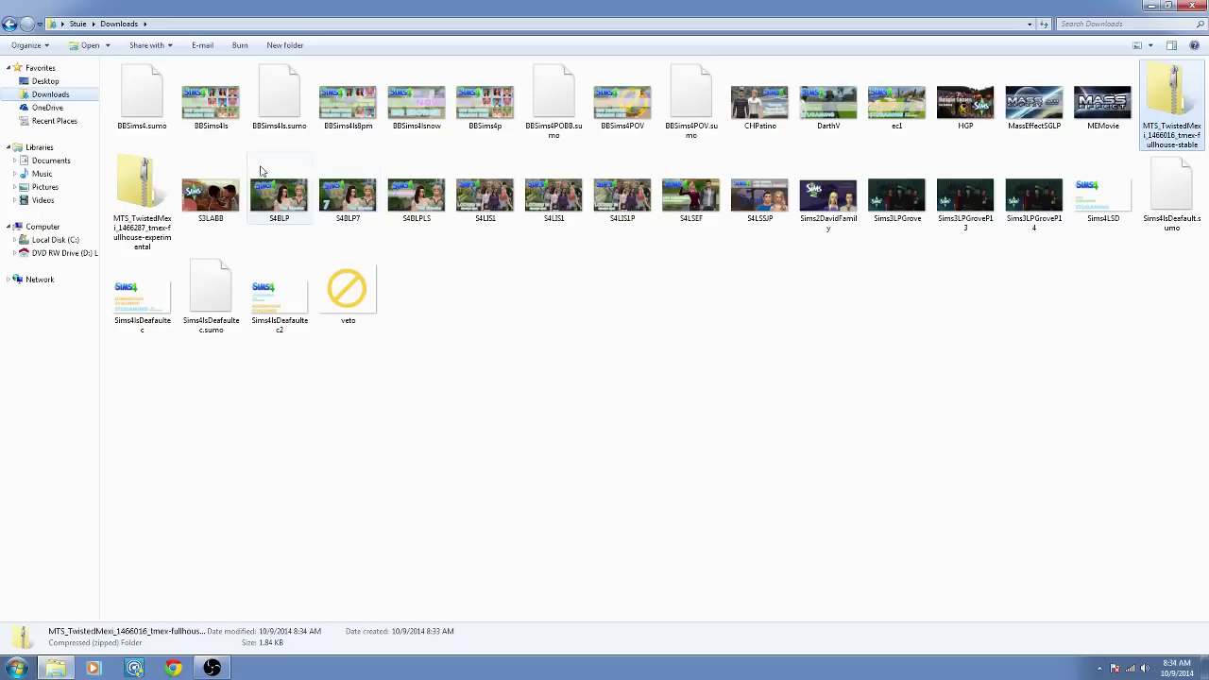
Open the Documents library in a second Explorer window from the Start menu
click(19, 668)
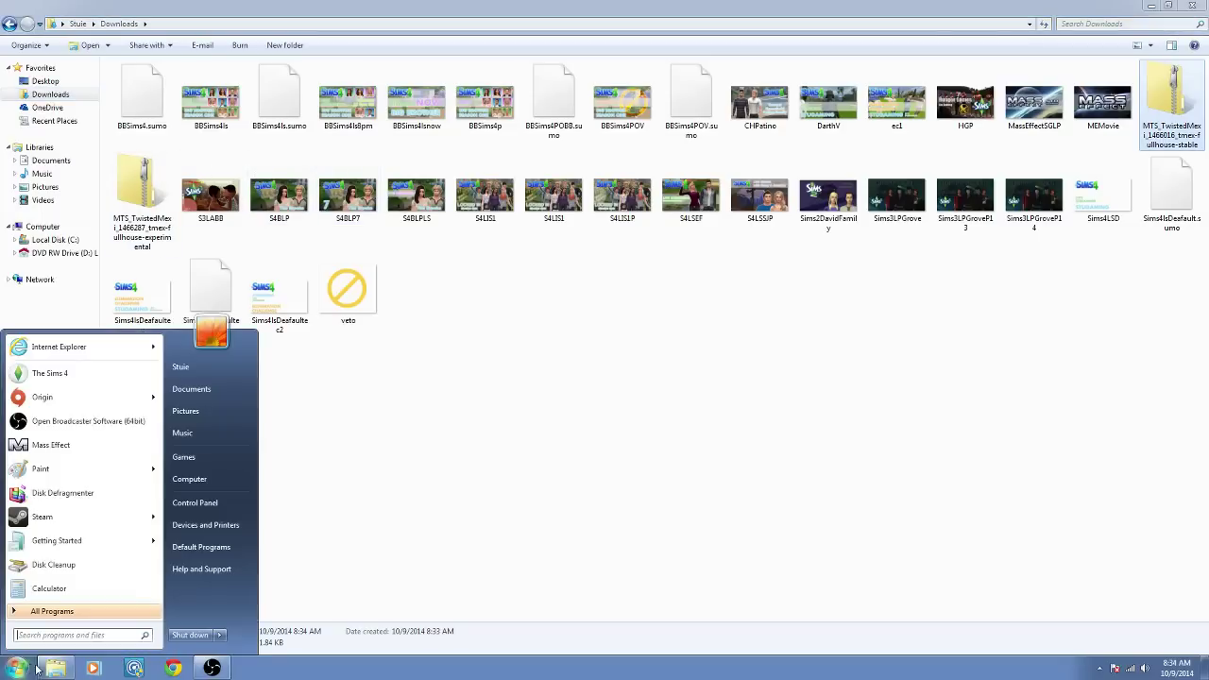
click(208, 456)
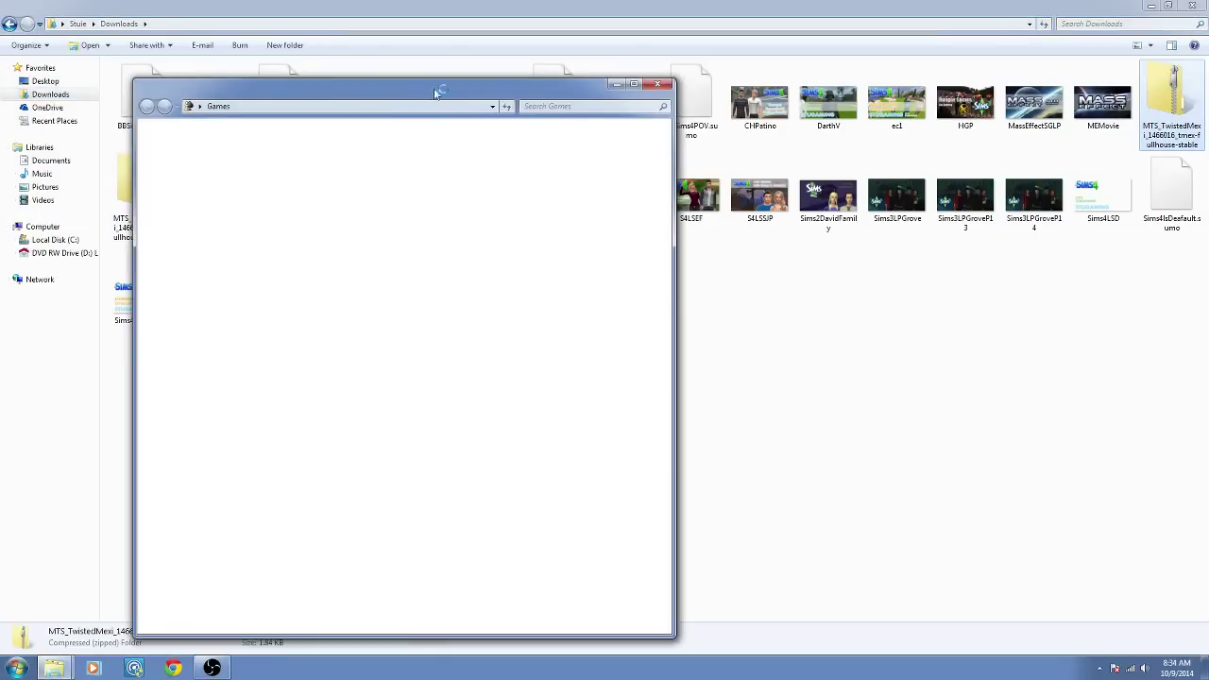
drag(435, 92, 778, 95)
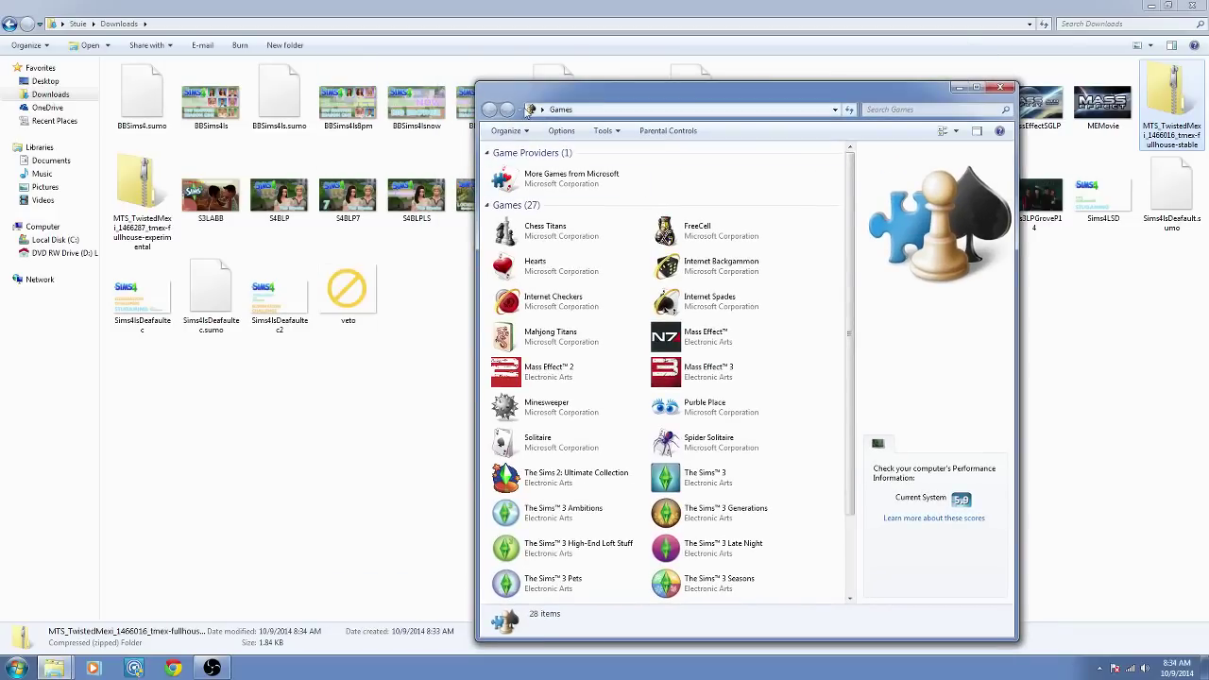
click(1009, 90)
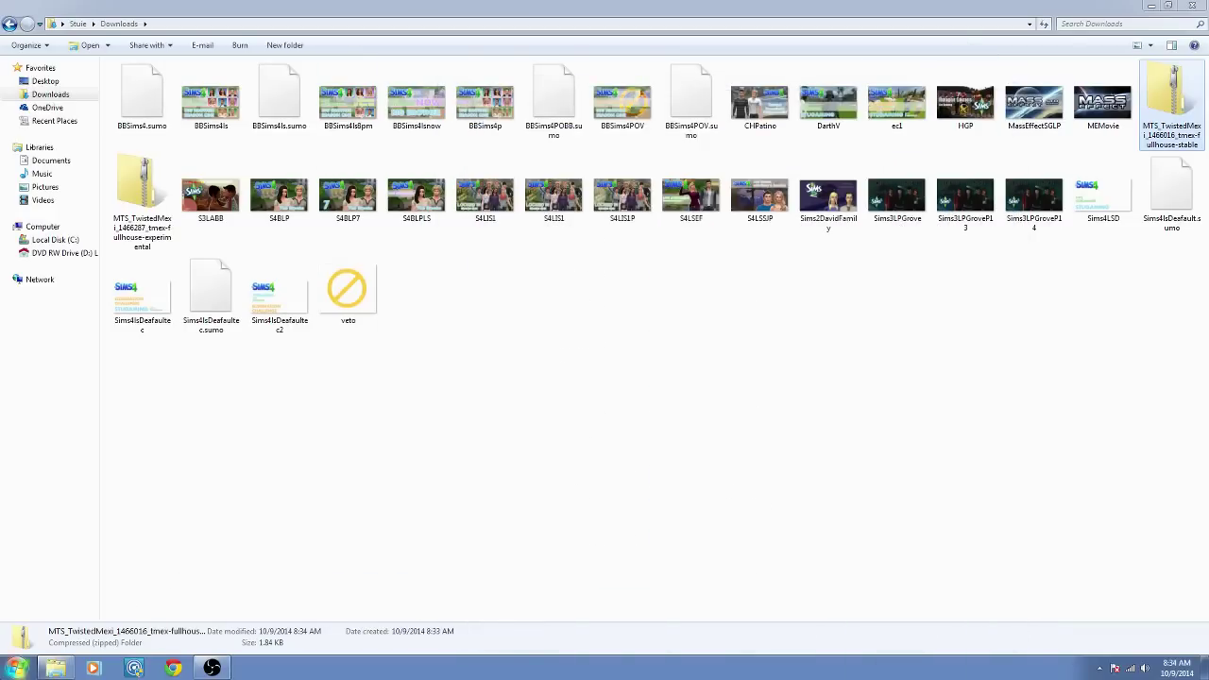
click(17, 671)
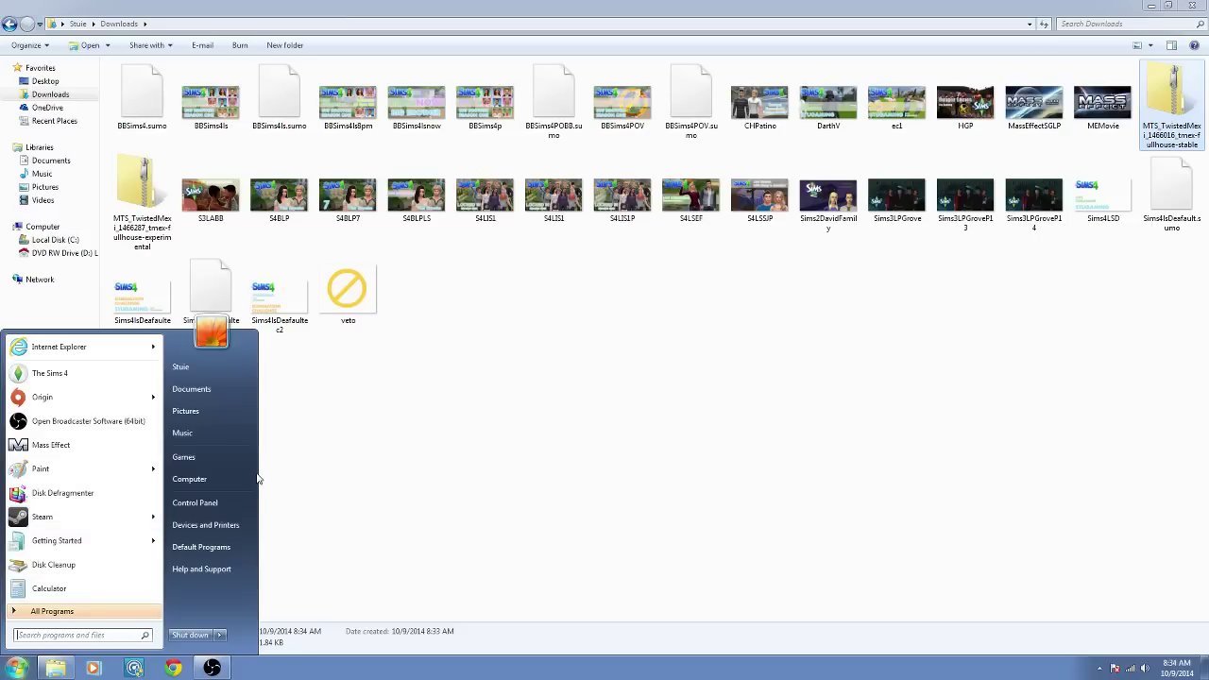
click(210, 390)
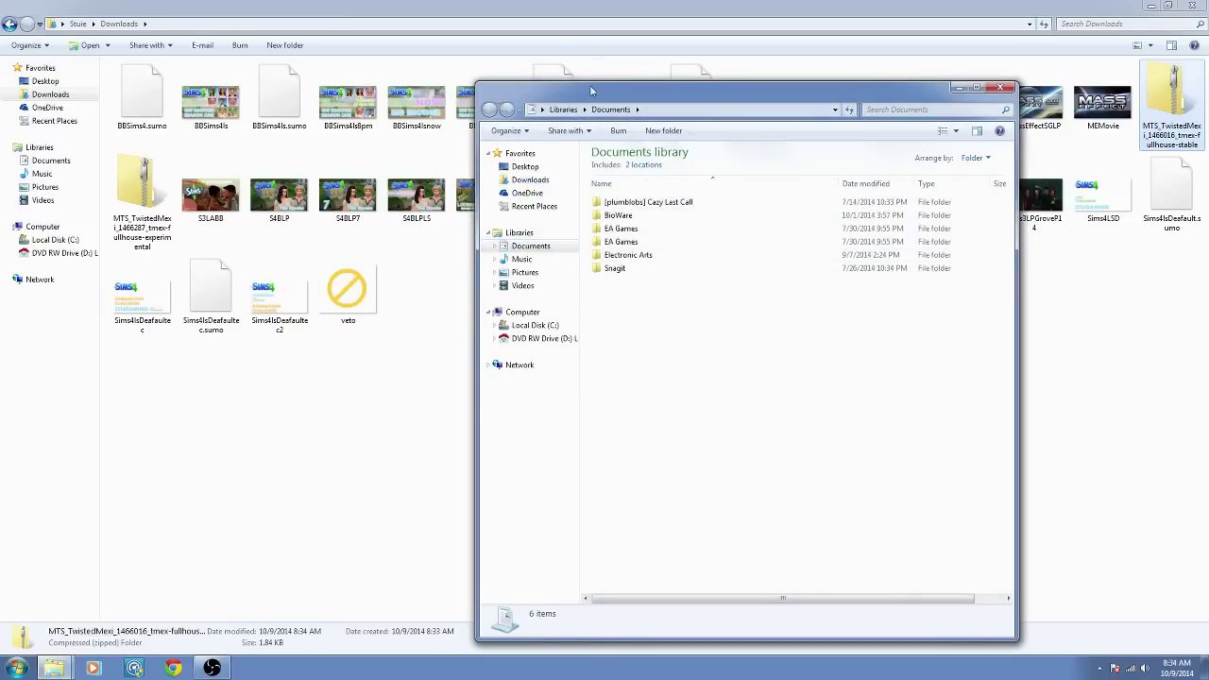
Navigate Documents to Electronic Arts > The Sims 4 > Mods, then bring Downloads back forward
drag(587, 96, 518, 114)
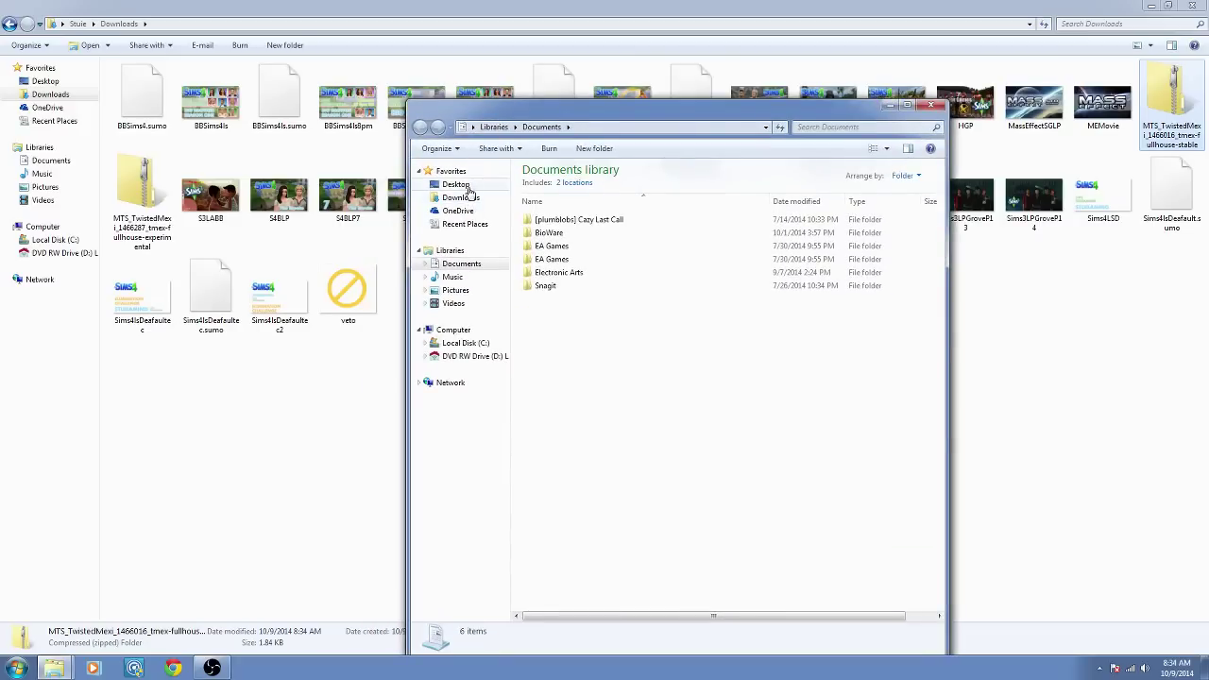
click(464, 264)
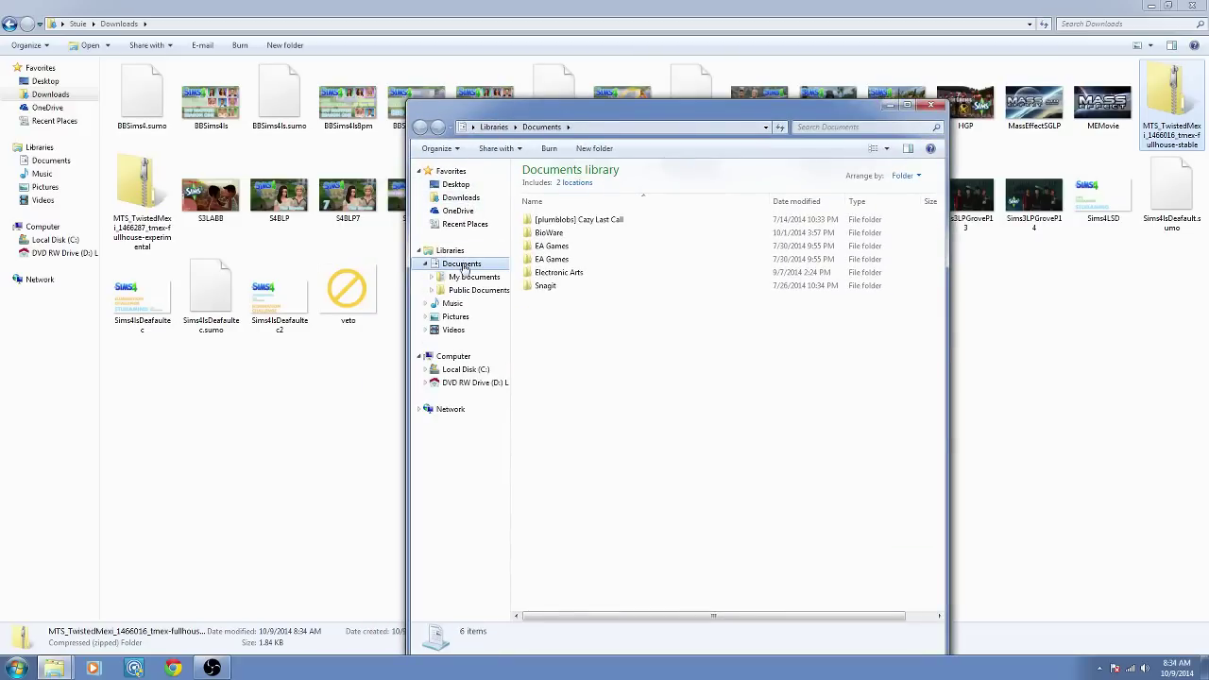
double_click(566, 272)
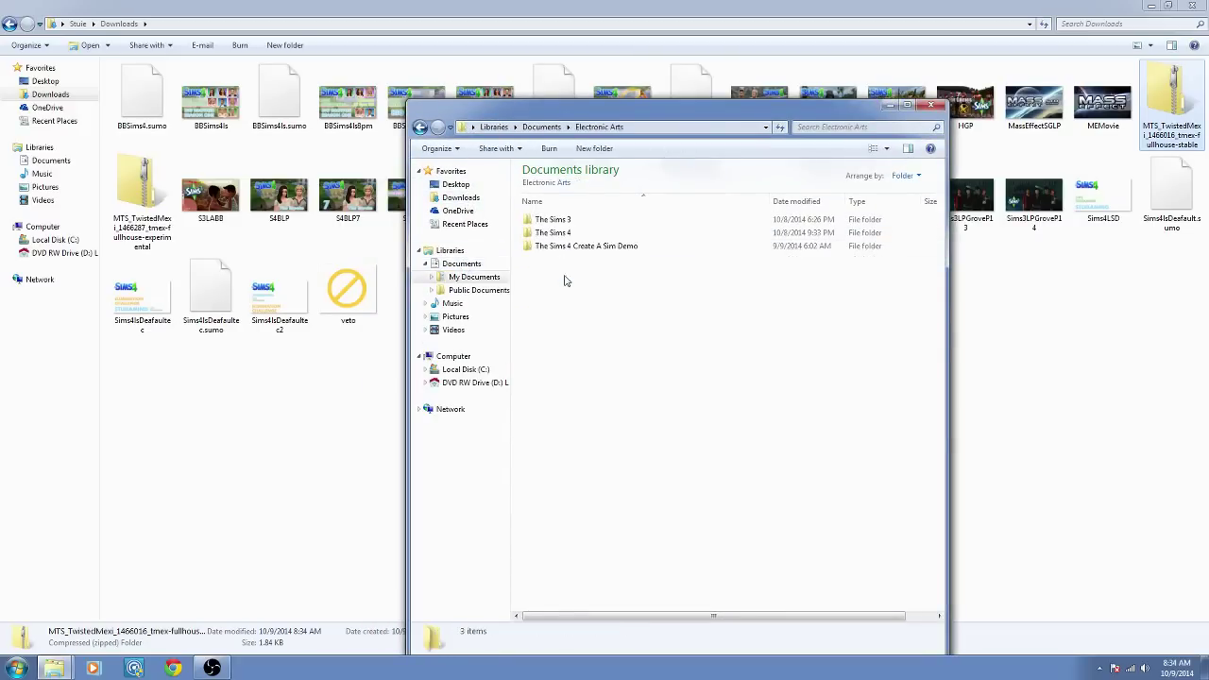
double_click(566, 234)
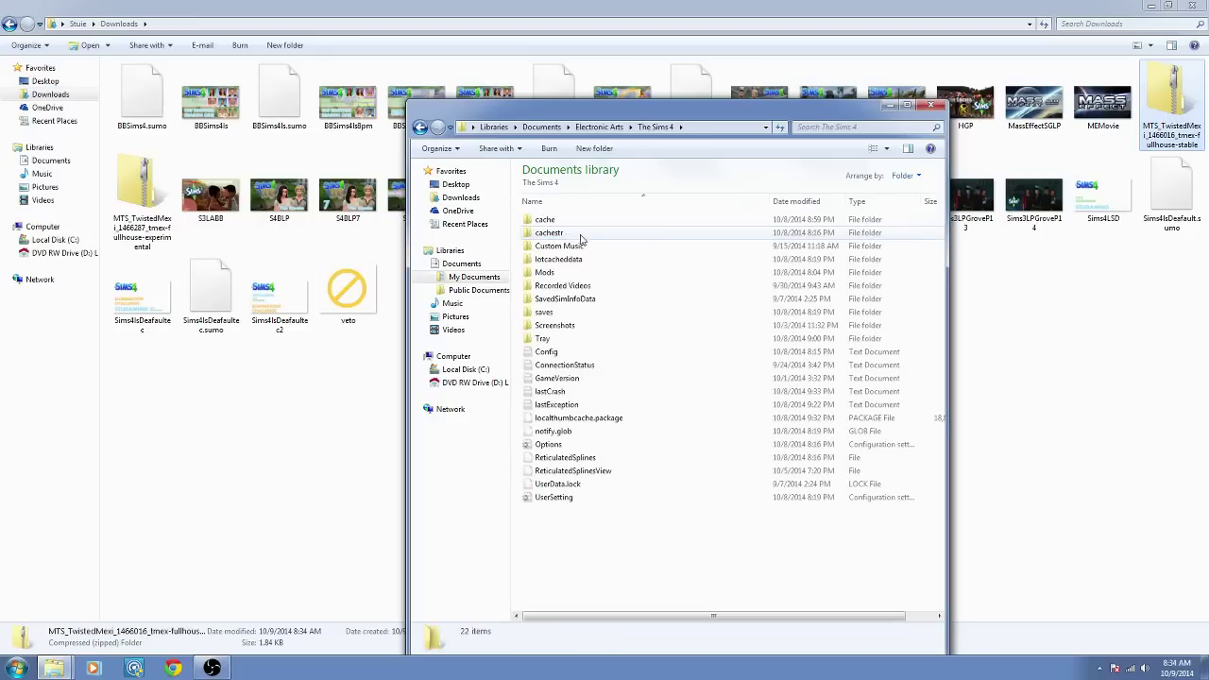
double_click(546, 273)
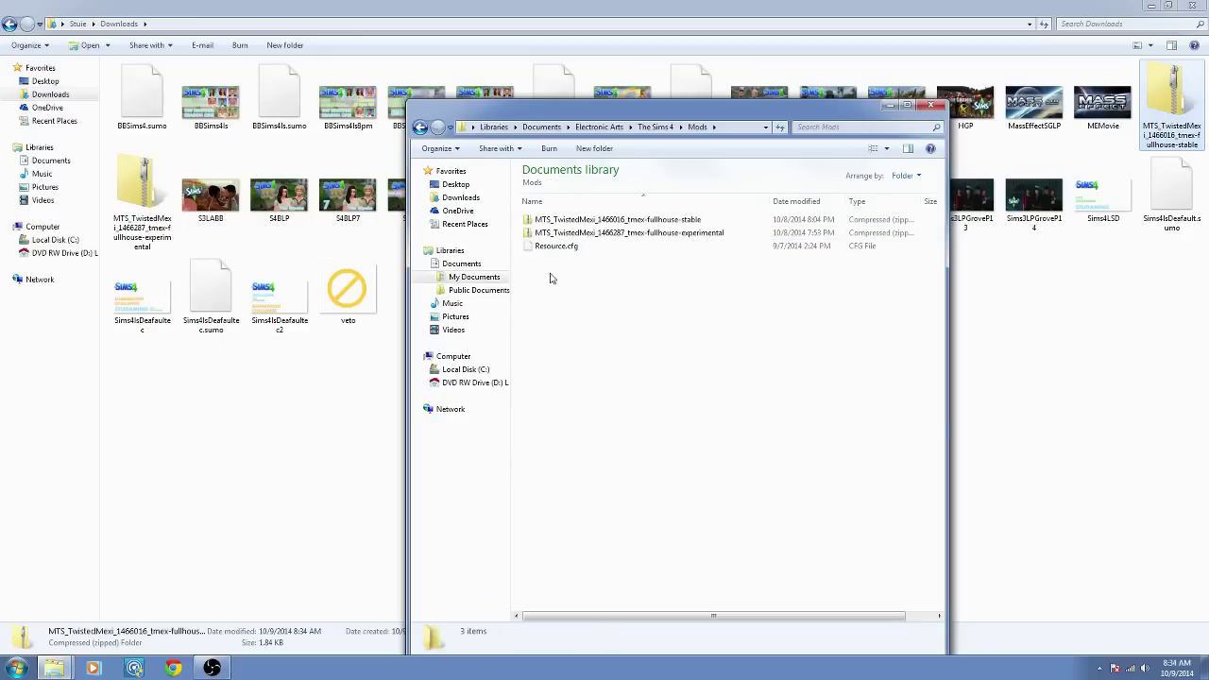
click(1171, 107)
Recycle both MTS_TwistedMexi Full House zips from Downloads and close that window
key(Delete)
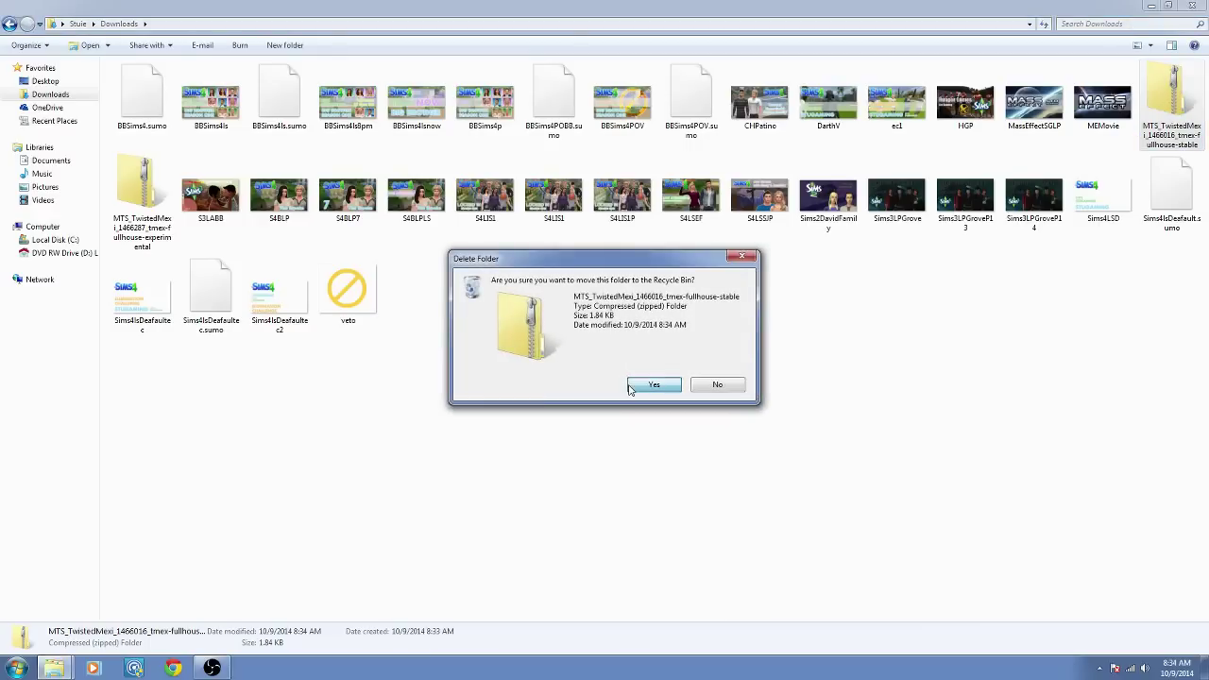
key(Return)
key(Delete)
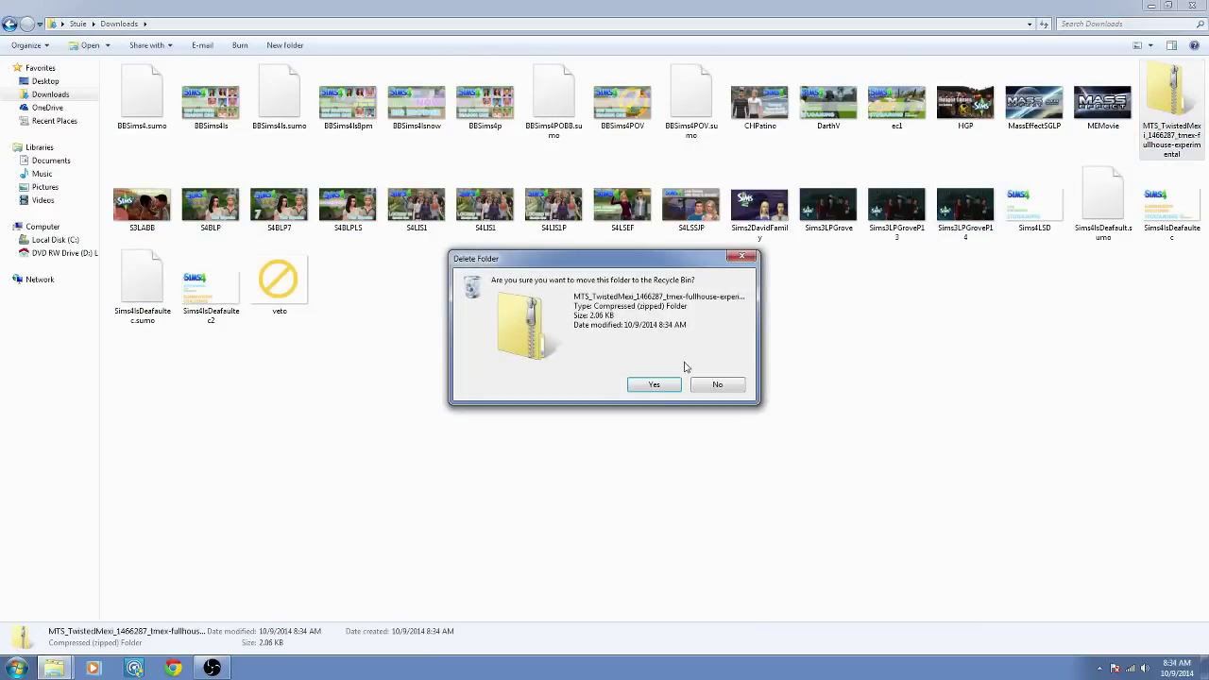
key(Return)
click(1194, 8)
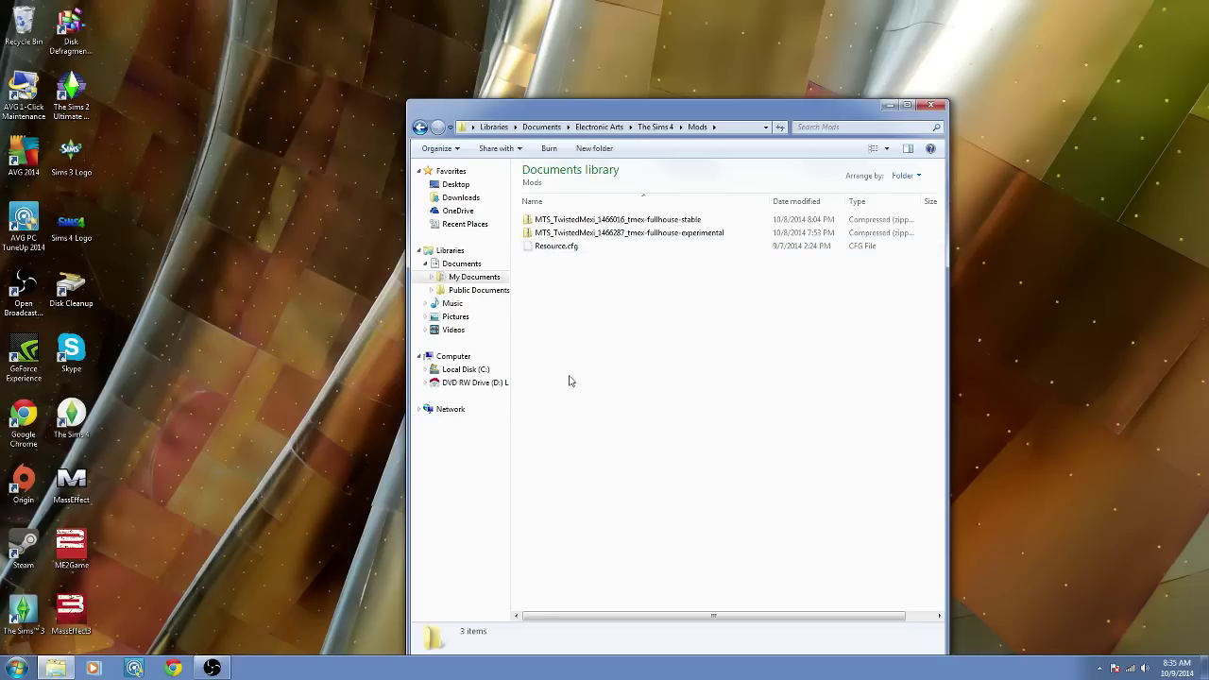
Launch The Sims 4 and verify both tmex-fullhouse script mods under Game Options > Other > View Mods
click(73, 418)
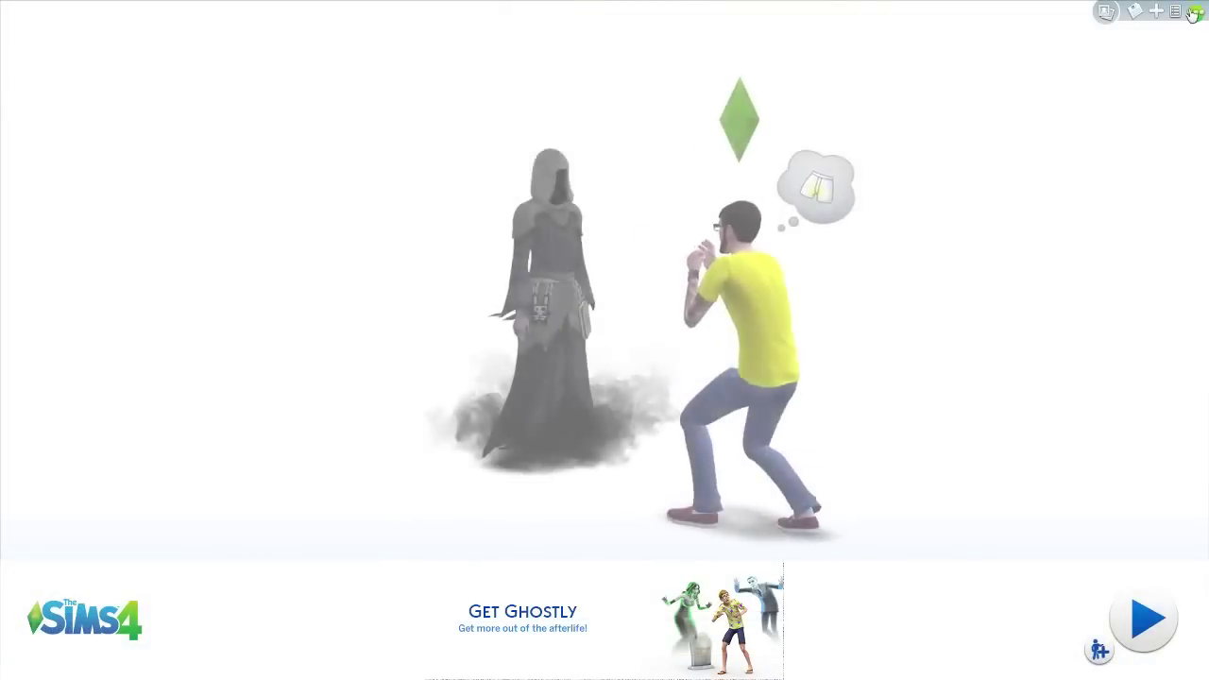
click(1195, 10)
click(652, 279)
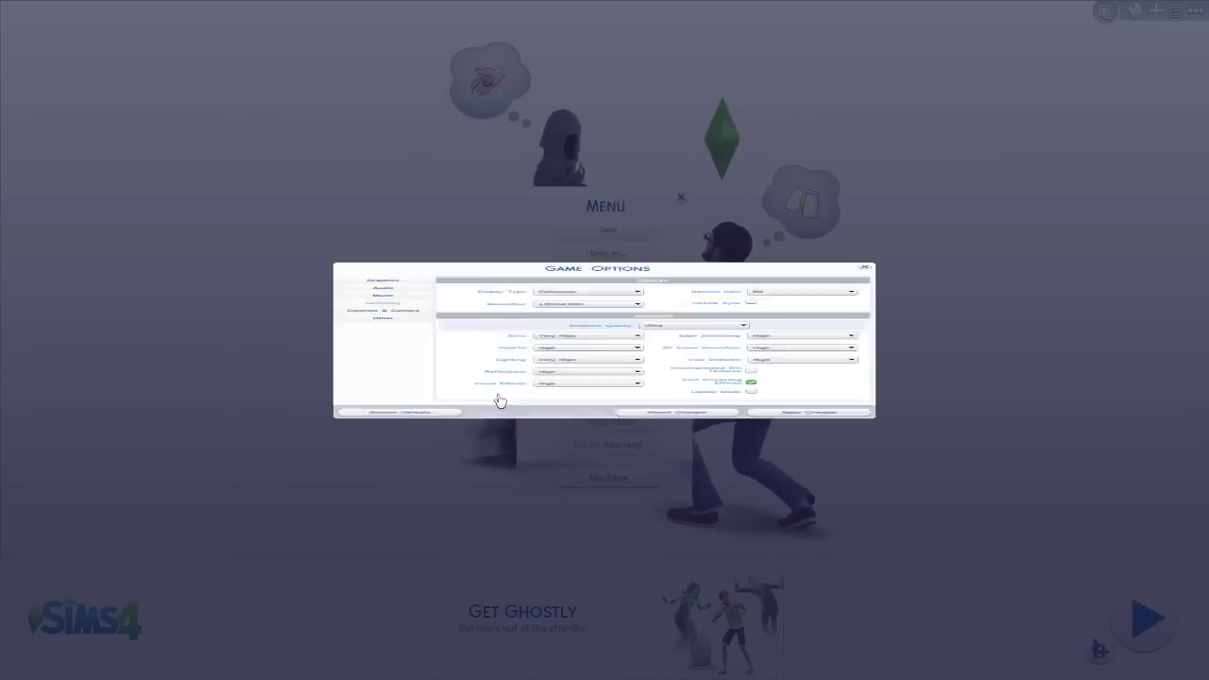
click(381, 287)
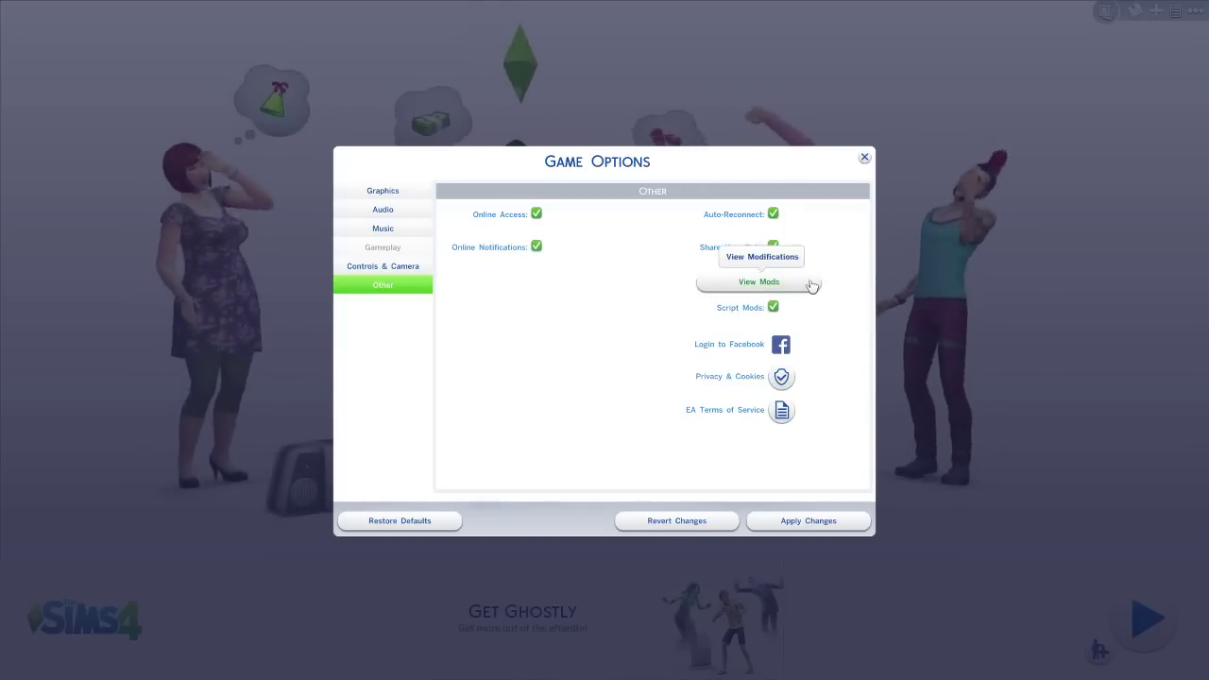
click(810, 281)
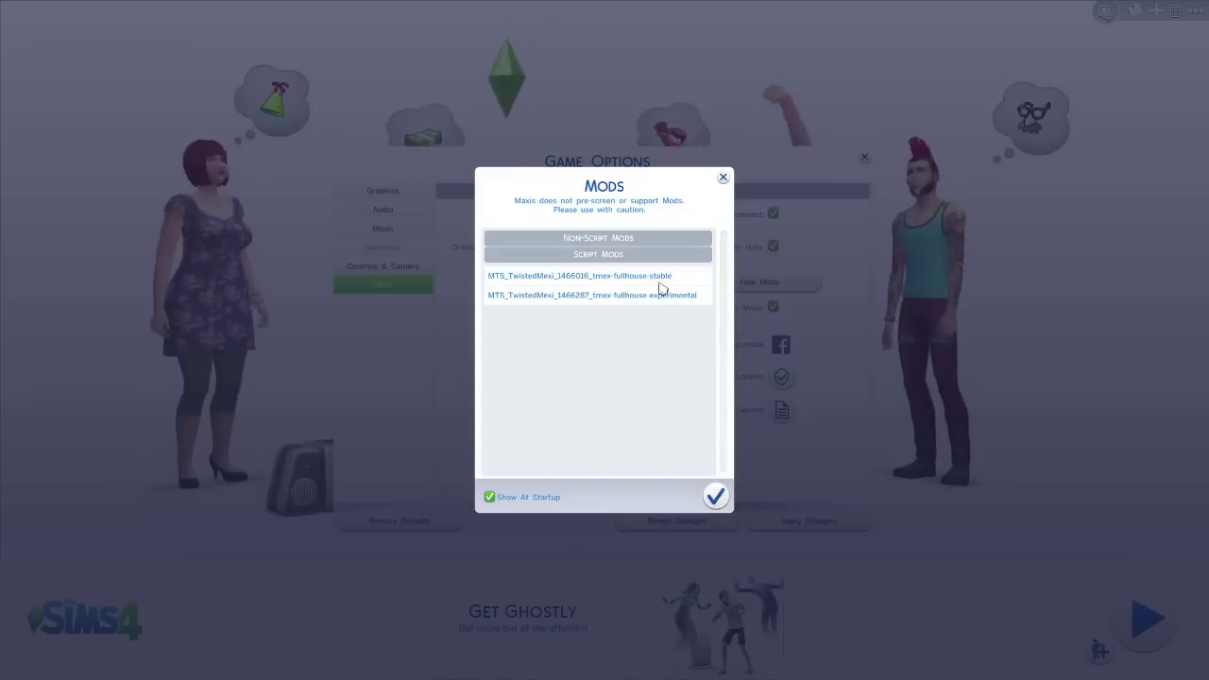
click(718, 498)
Close Game Options and the menu, then start a New Game
click(865, 159)
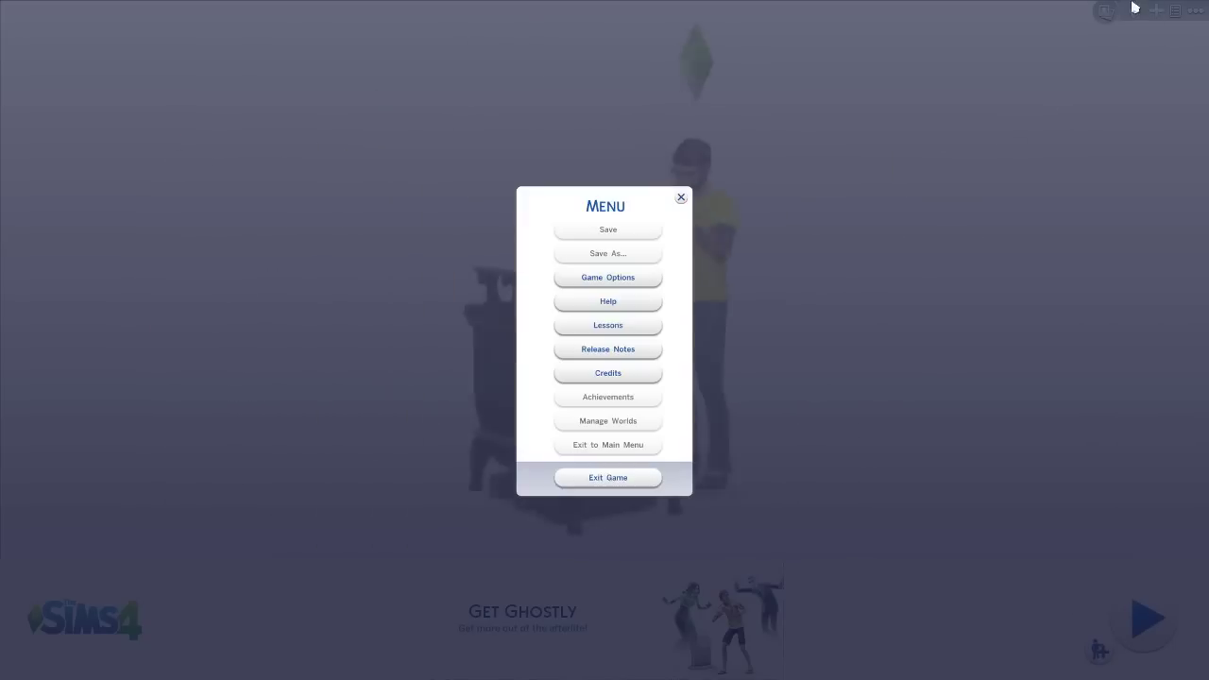
click(681, 196)
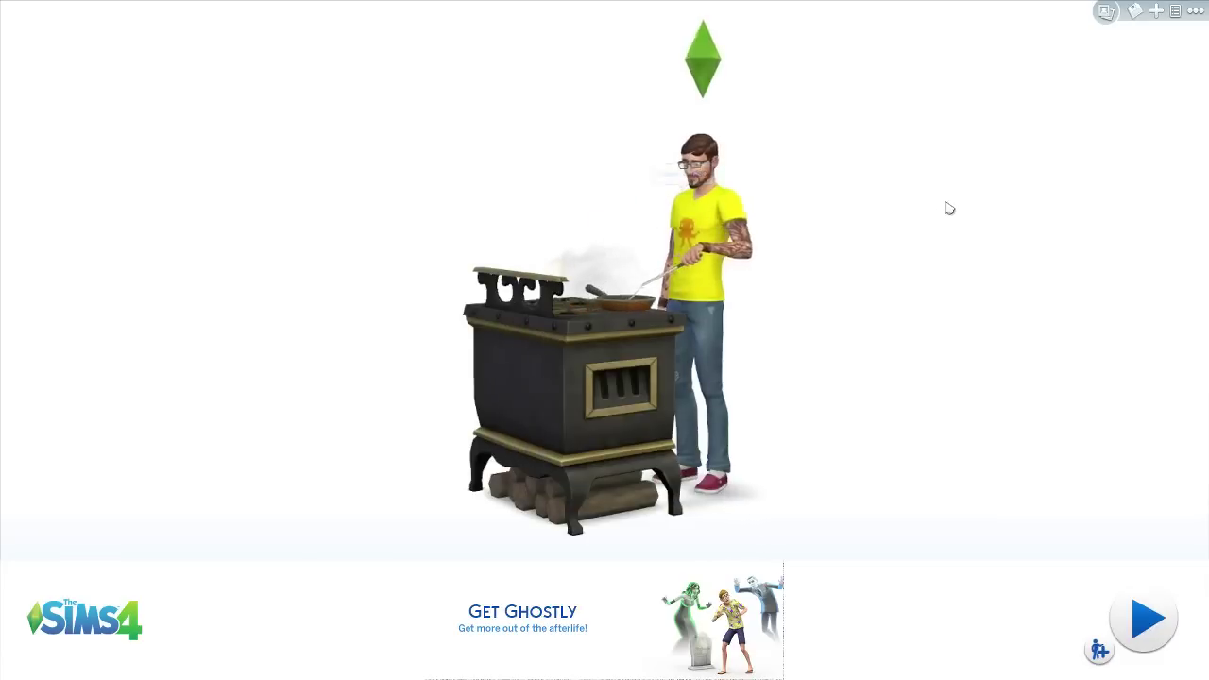
click(1159, 12)
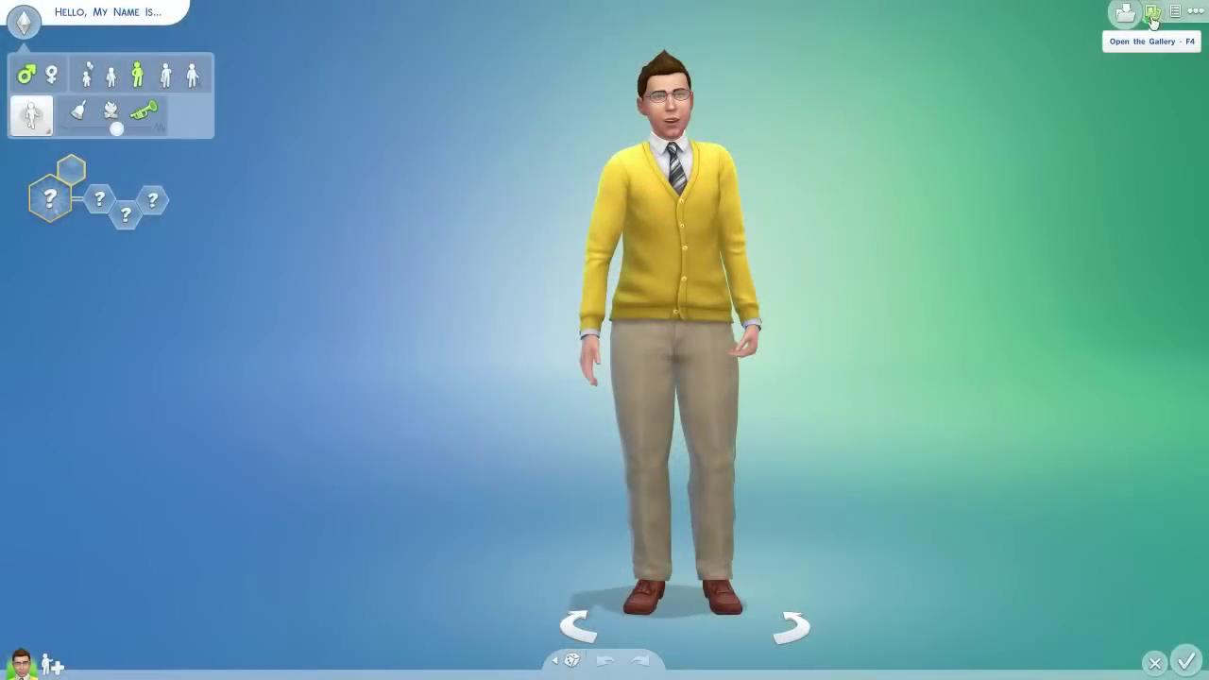
Load the Locked In household from the Gallery's My Library, replacing the current household
click(1151, 16)
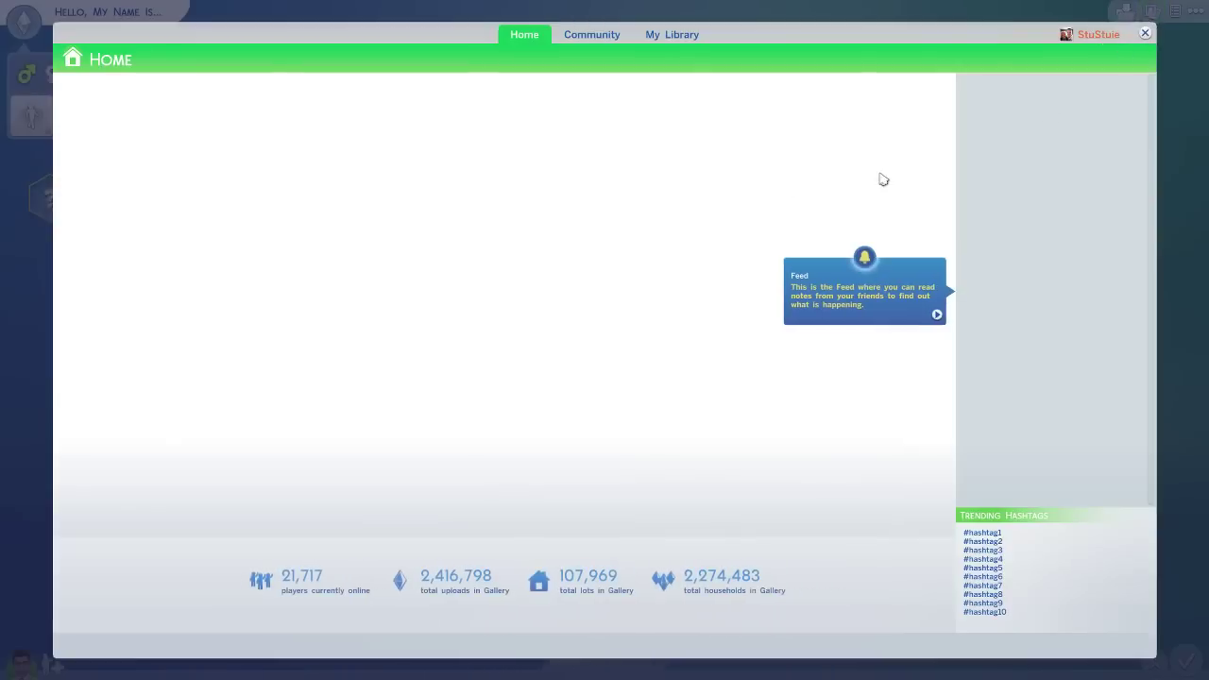
click(682, 35)
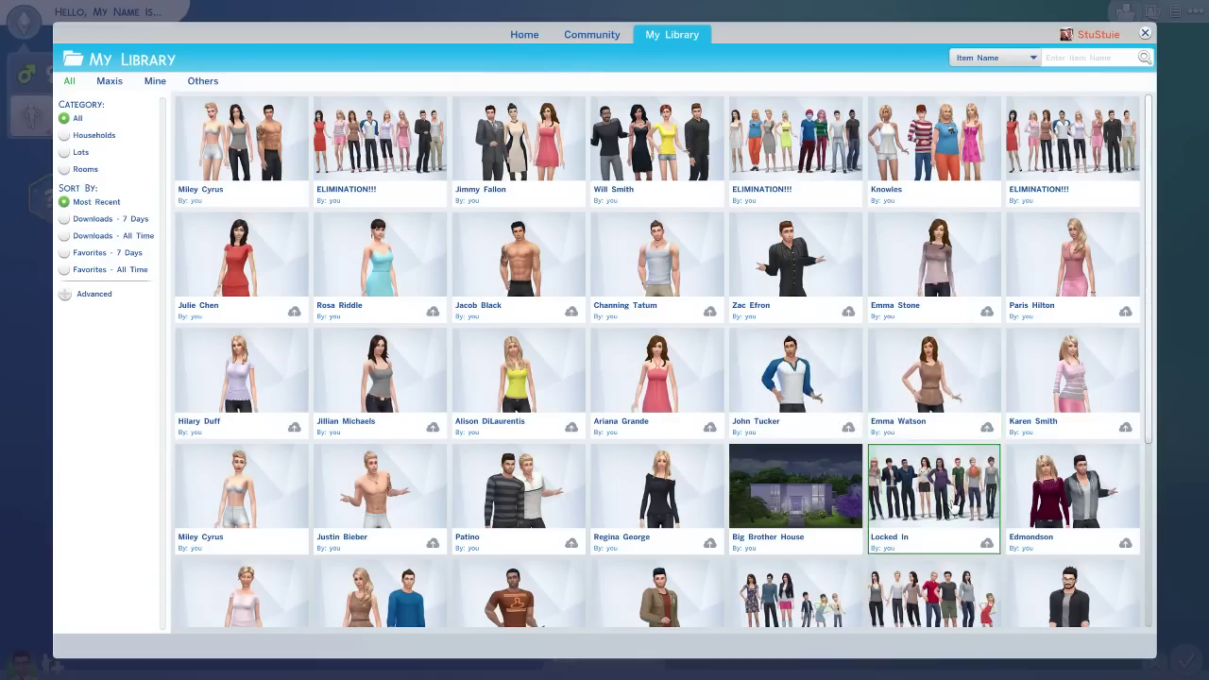
click(911, 496)
click(832, 556)
click(680, 396)
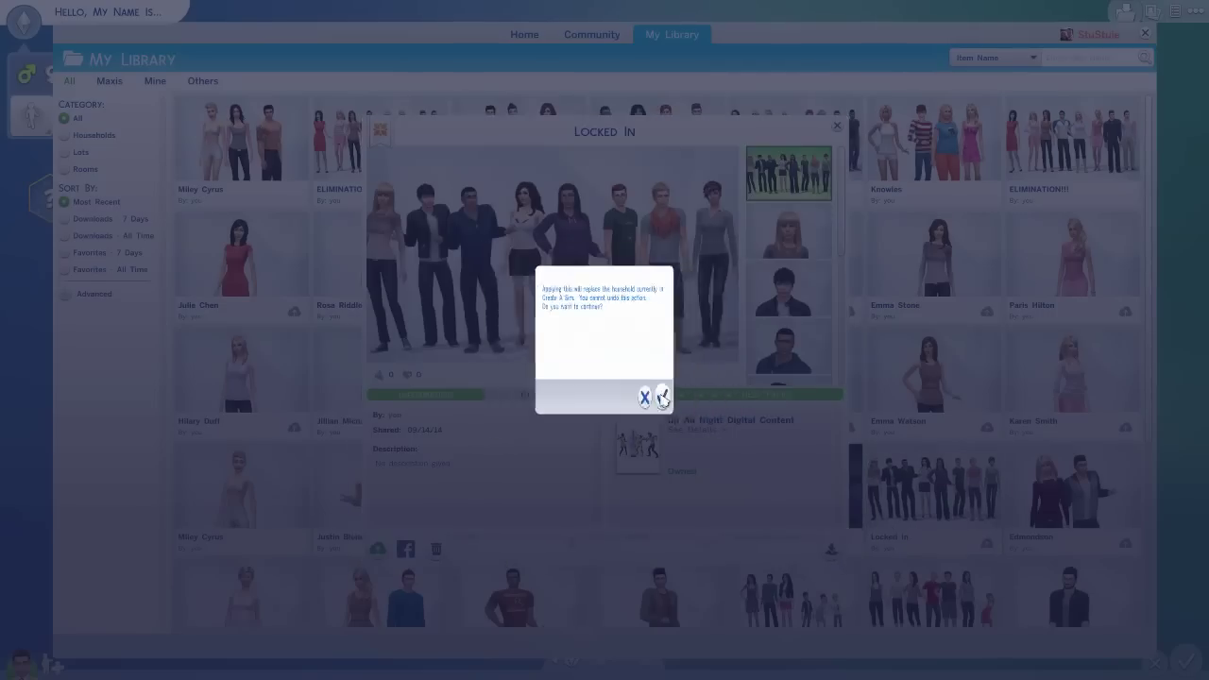
click(696, 398)
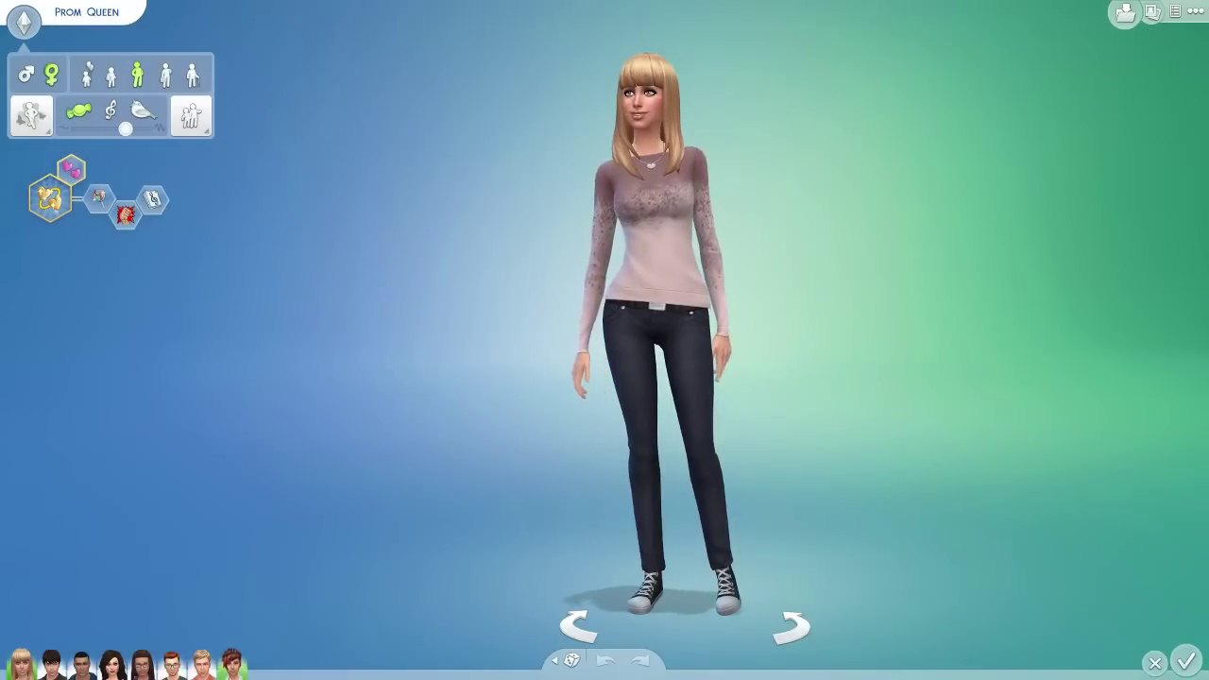
Save and play the Locked In household, then exit to the Willow Creek map without saving
click(1185, 658)
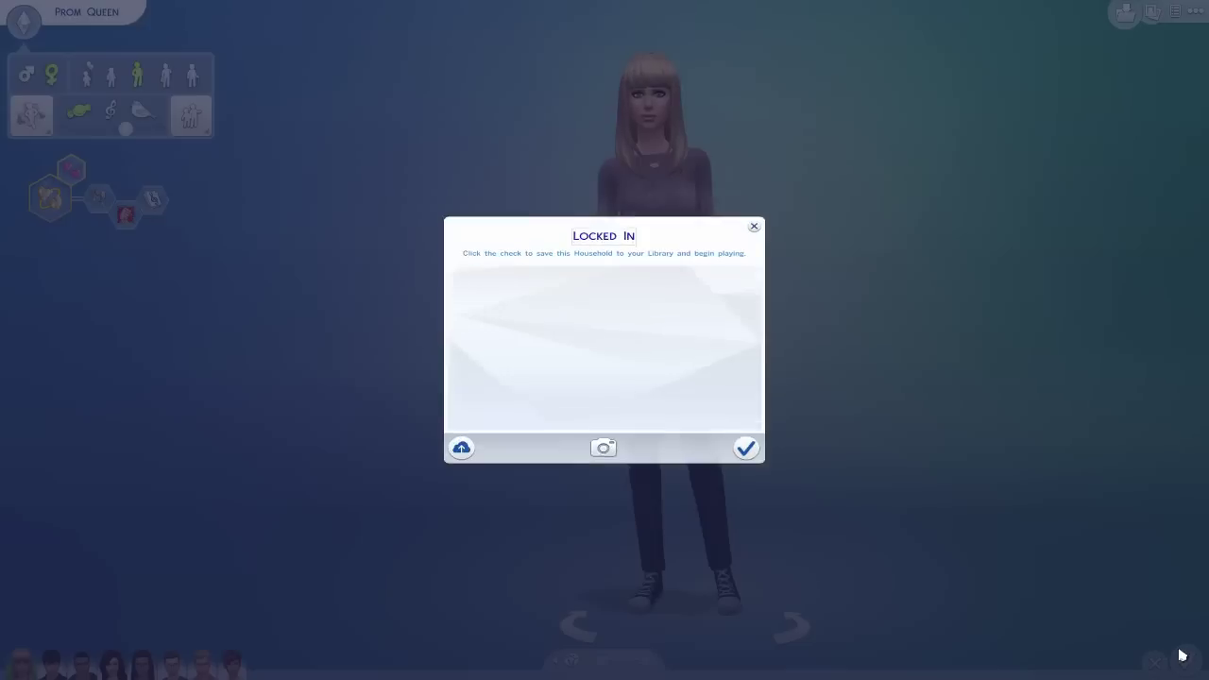
click(745, 463)
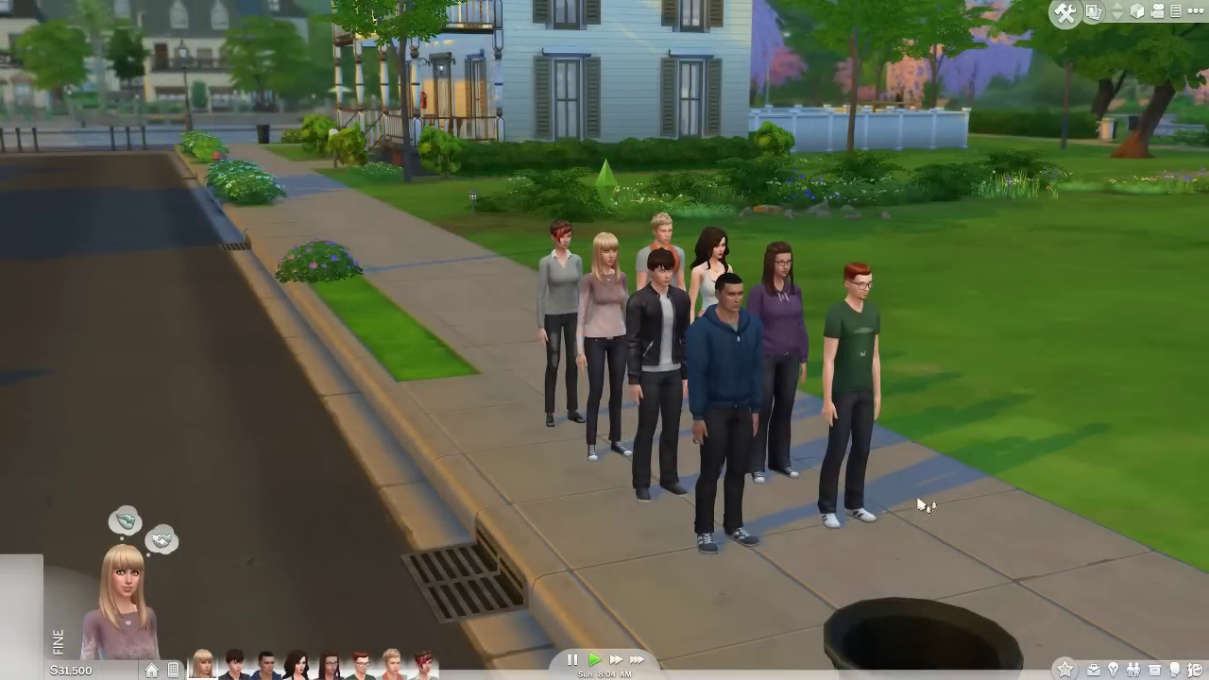
key(Escape)
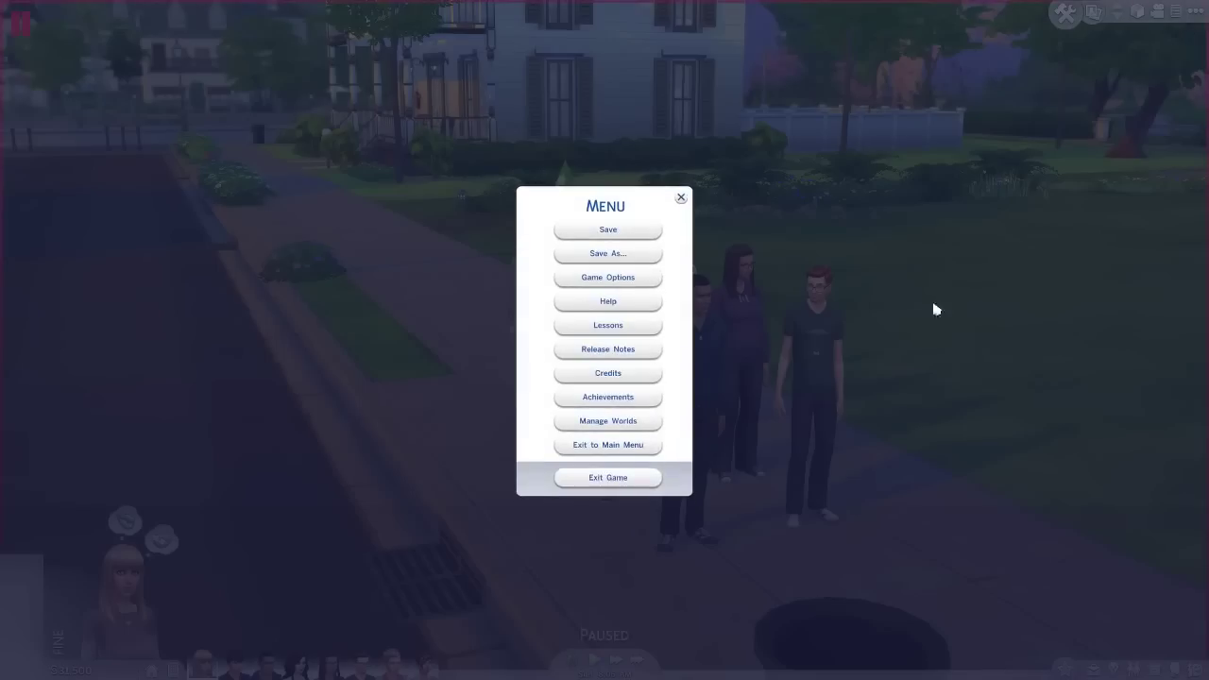
click(631, 424)
click(647, 397)
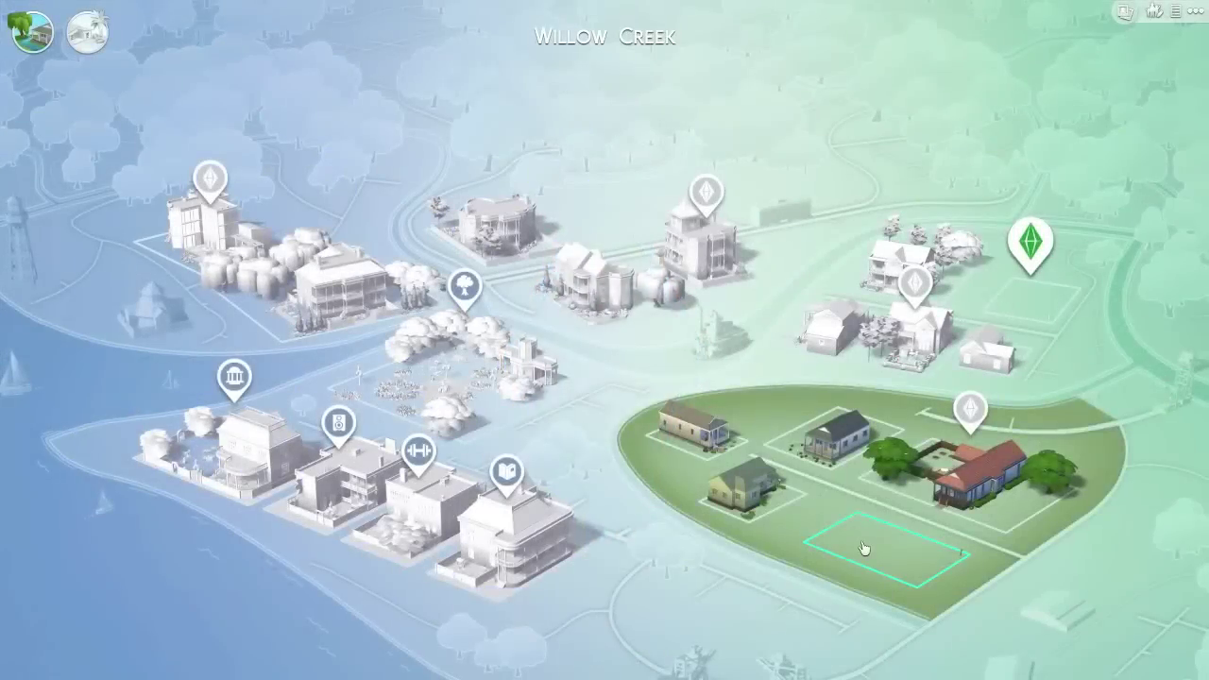
Move a new three-Sim Chen household onto the empty lot, then play the Locked In lot
mouse_move(867, 540)
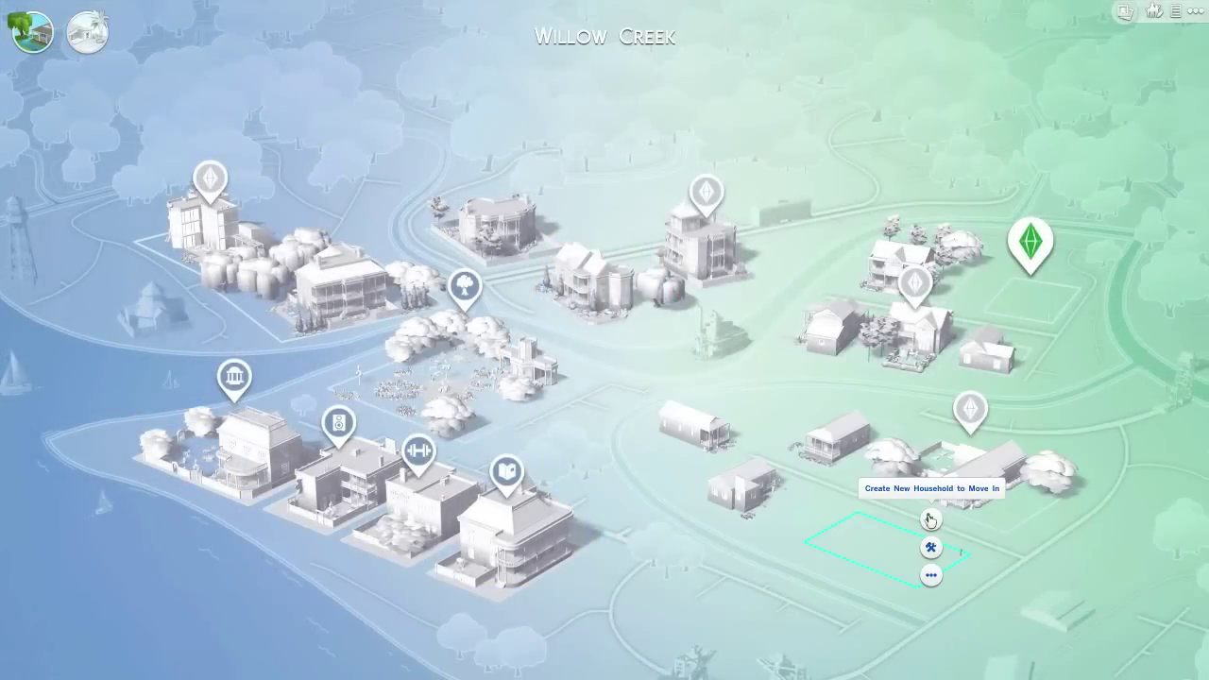
click(929, 519)
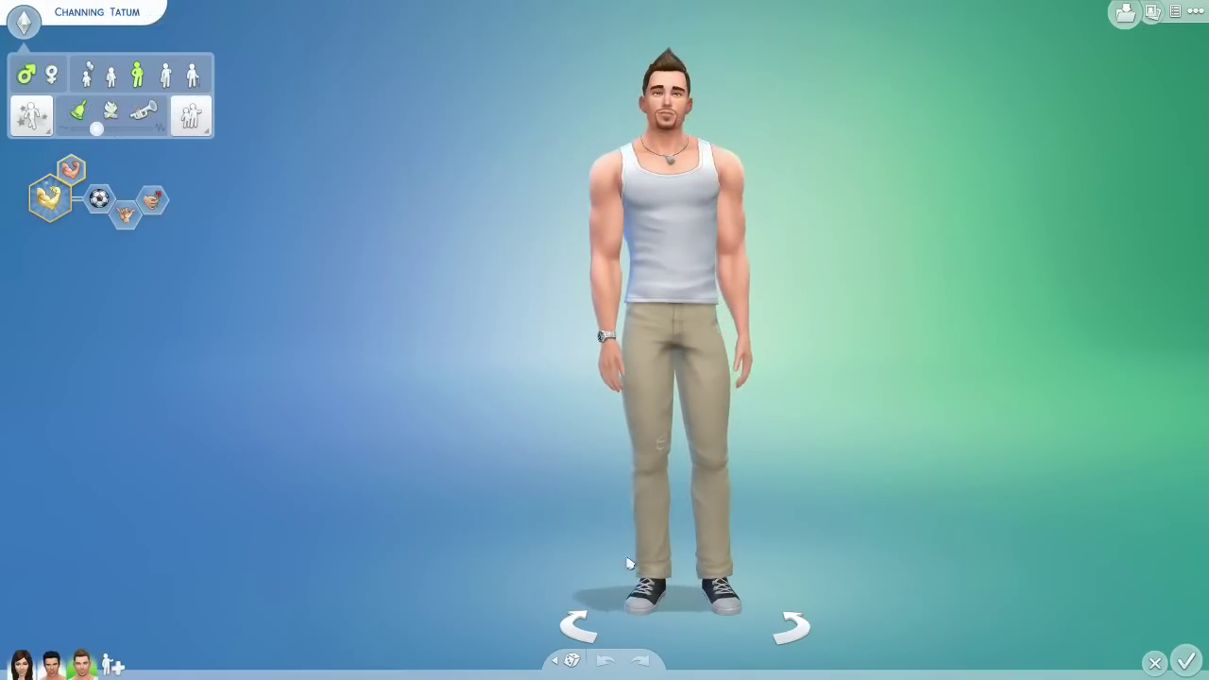
click(1185, 660)
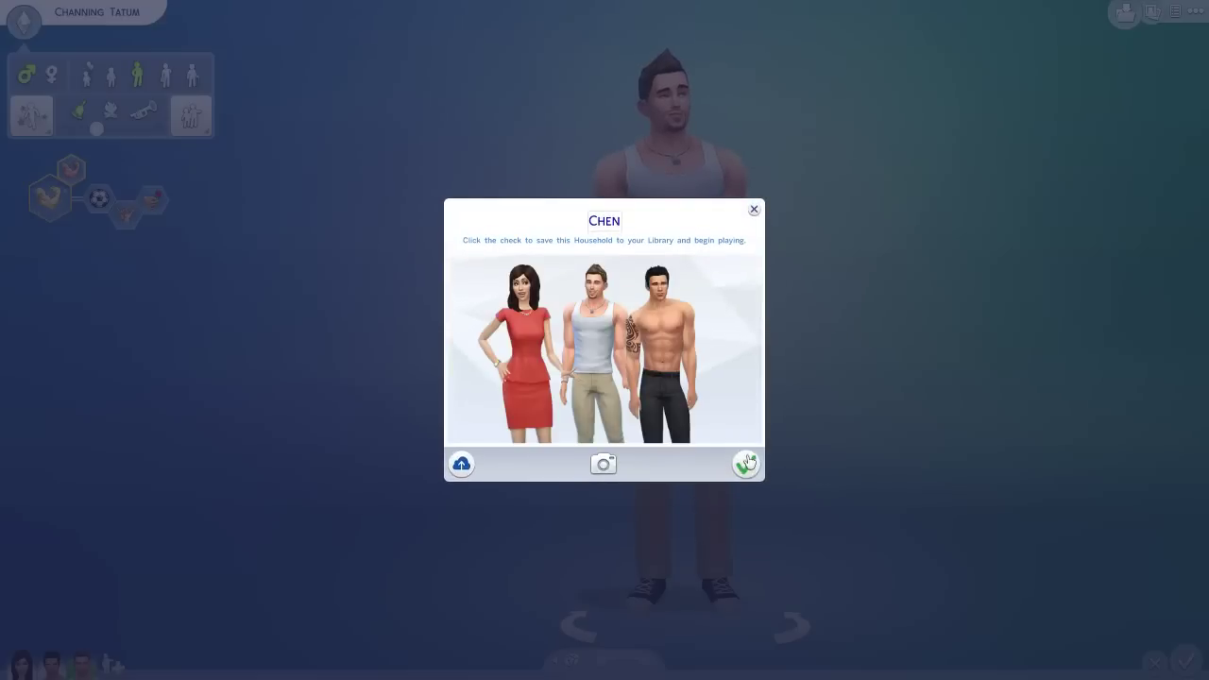
click(747, 462)
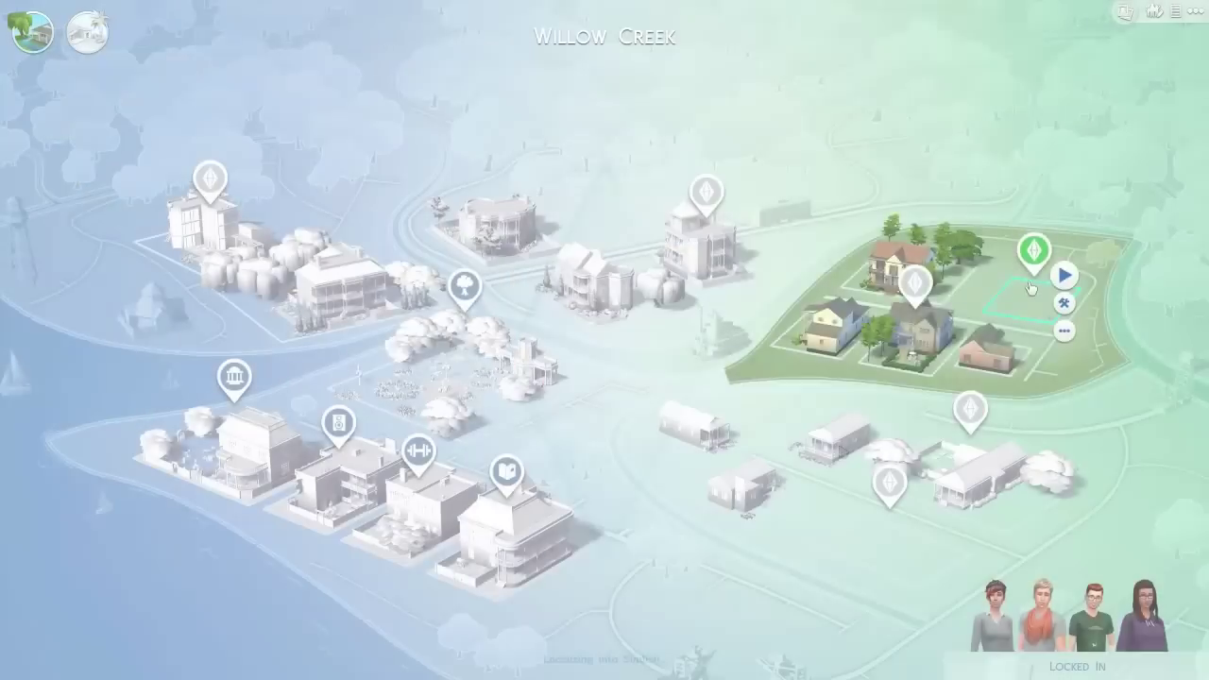
click(1063, 274)
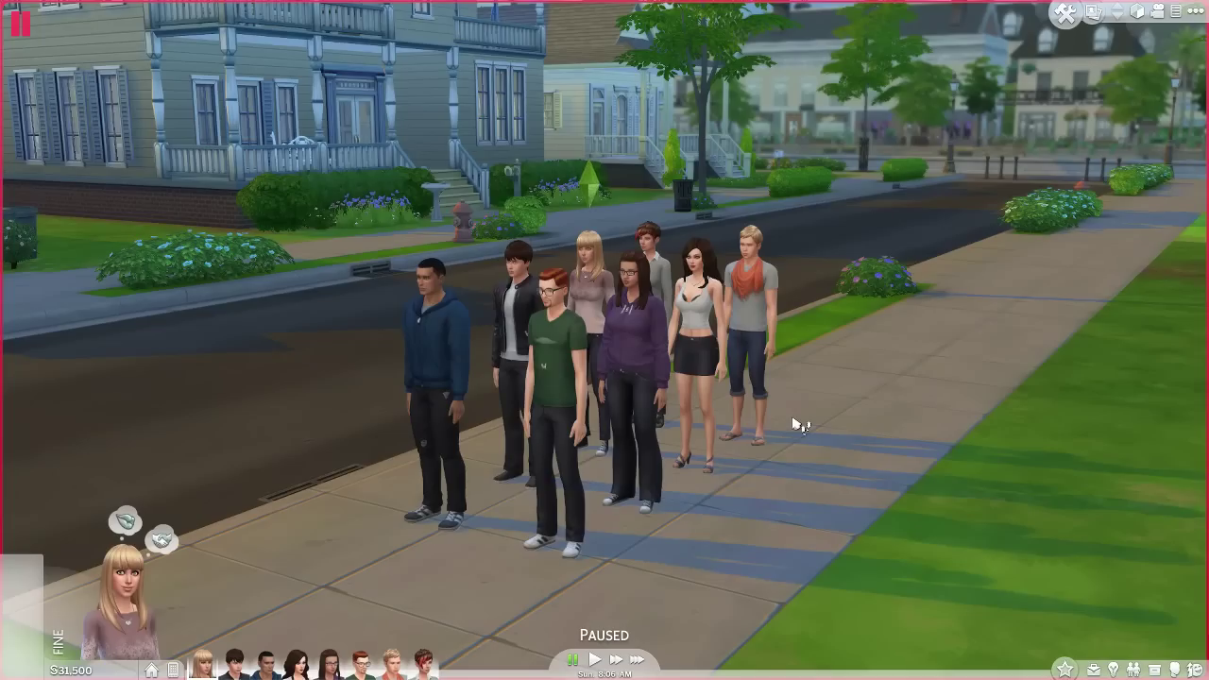
Open the cheat console with Ctrl+Shift+C
key(ctrl+shift+c)
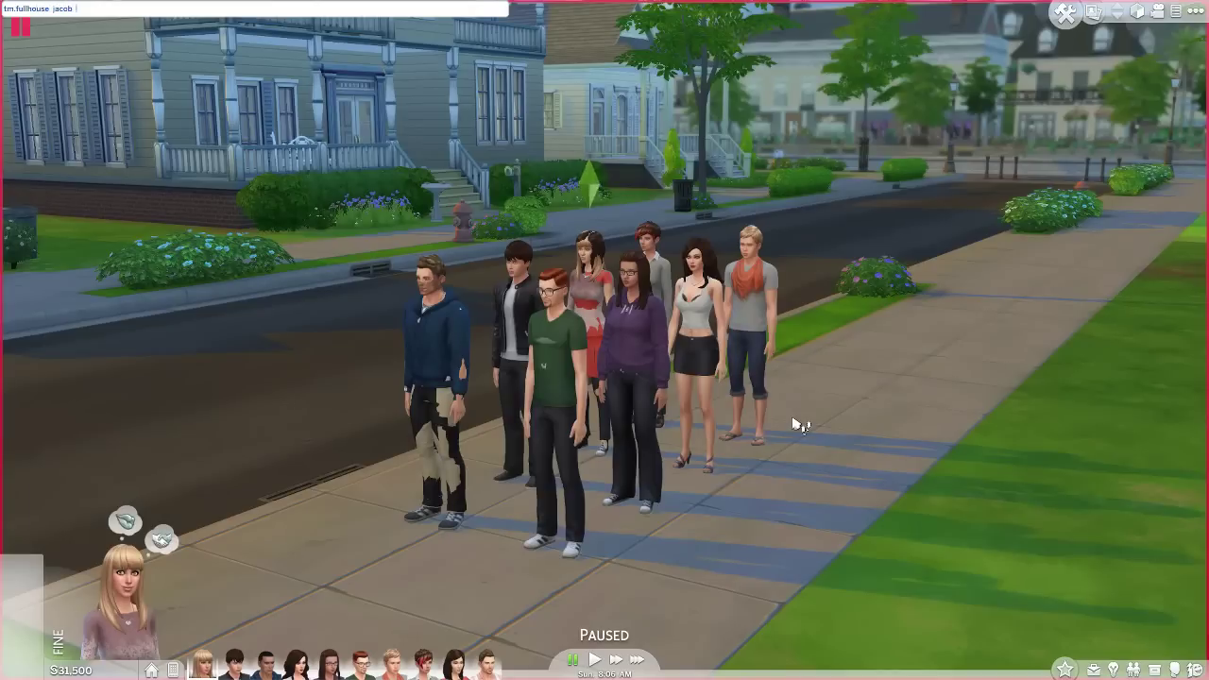
Finish typing the tm.fullhouse merge command and run it
text(ck)
key(Return)
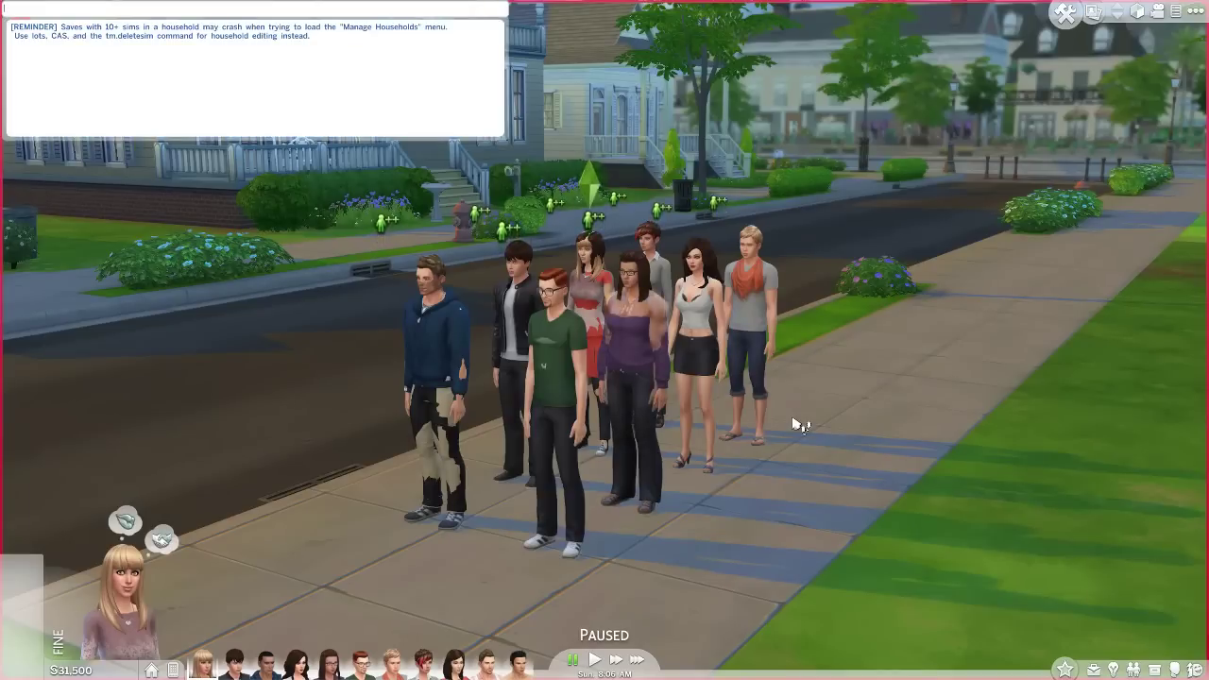
key(Escape)
Cycle control through the three merged Sims, unpause the game, and pan the camera along the street
key(d)
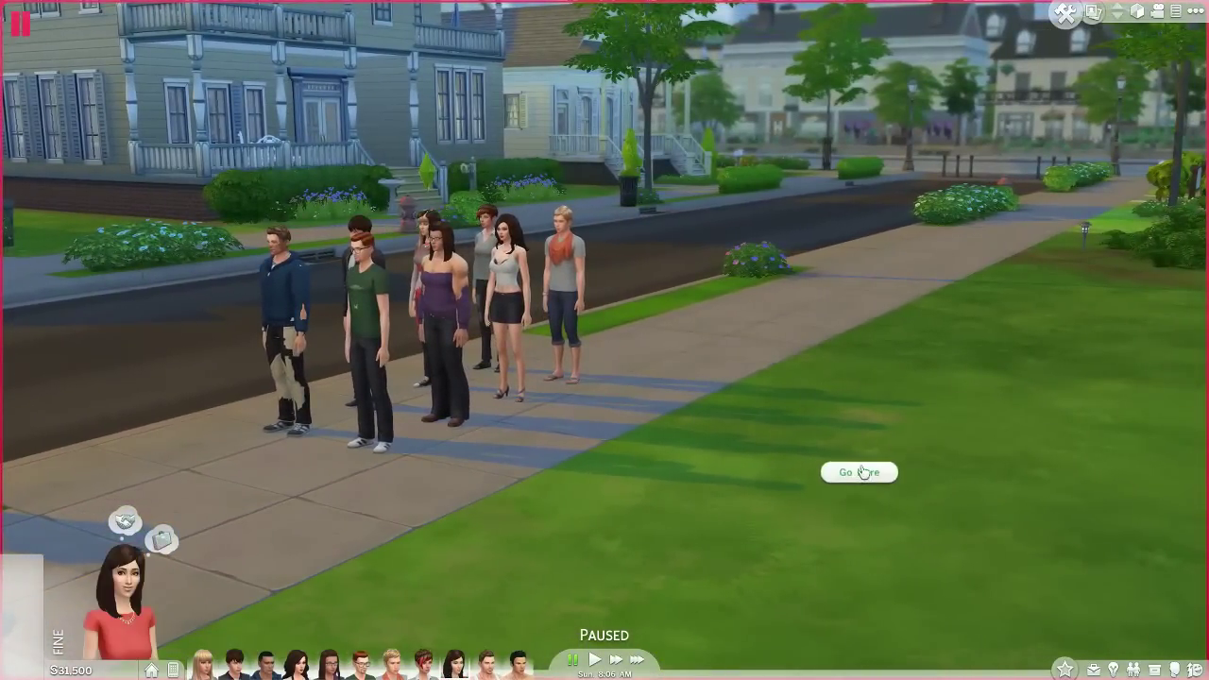
key(space)
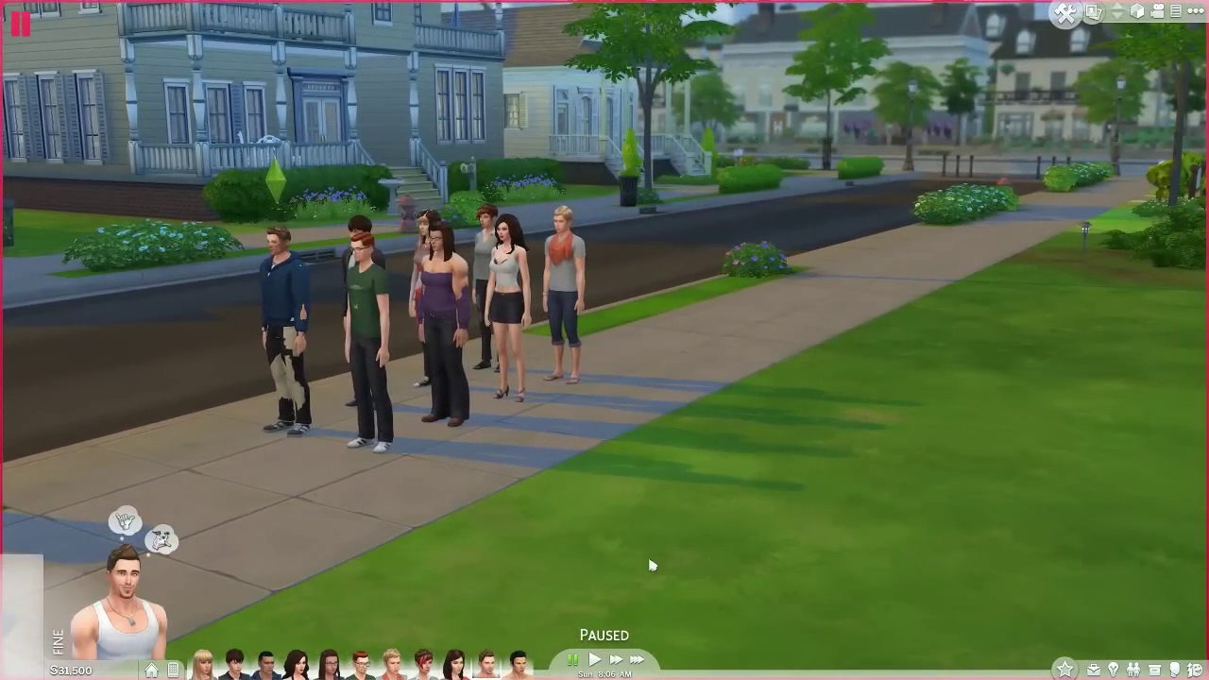
key(space)
key(a)
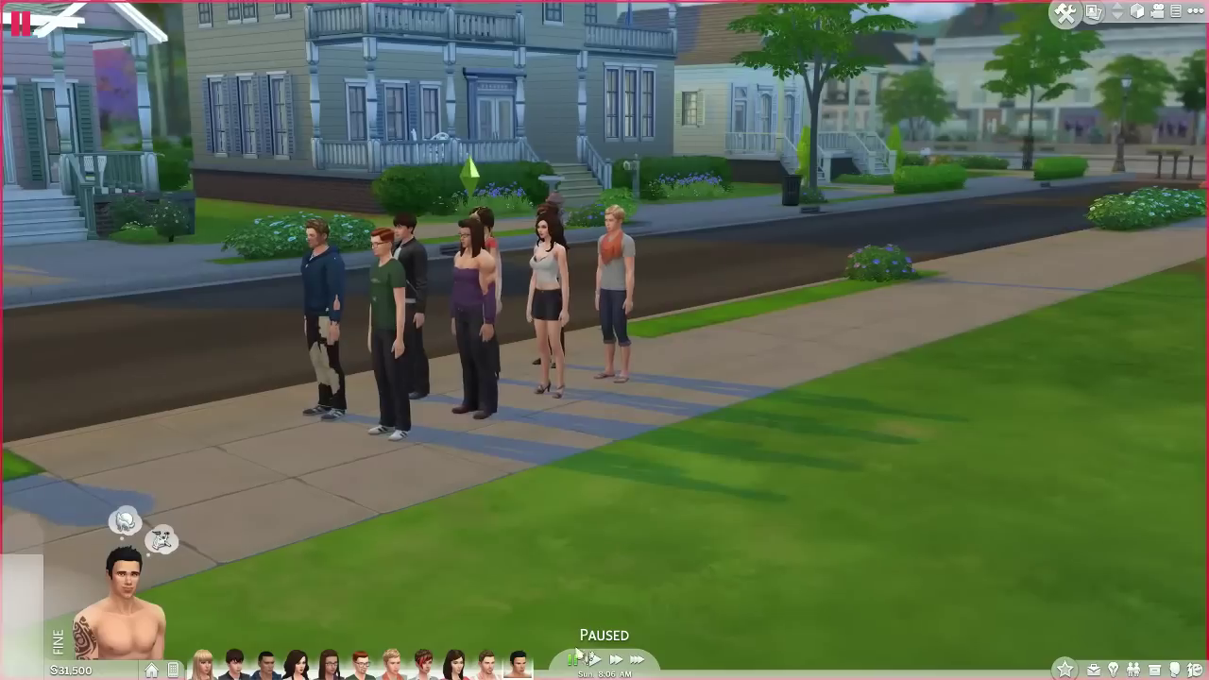
key(1)
key(a)
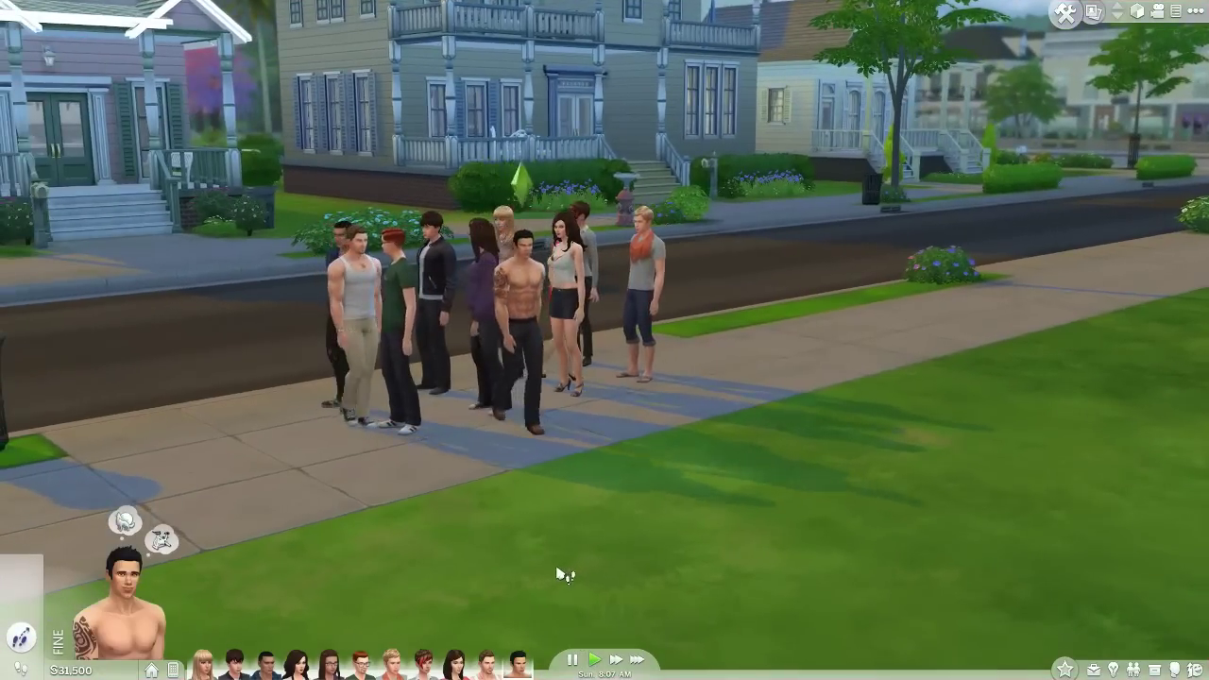
key(a)
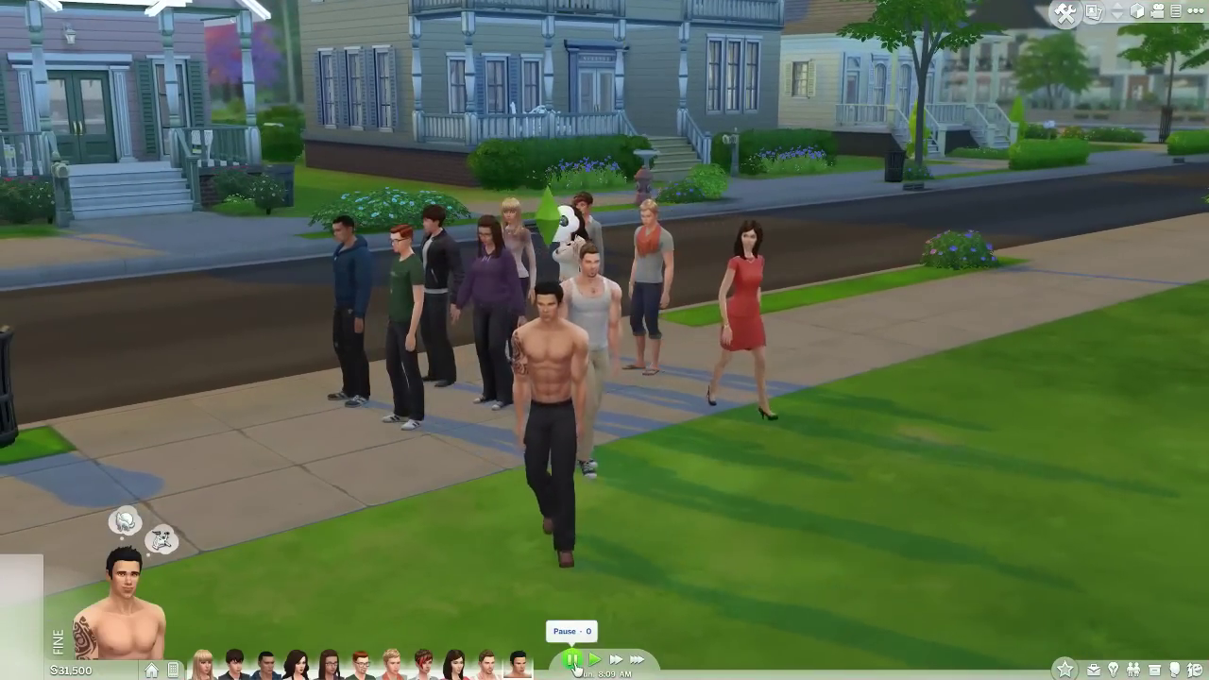